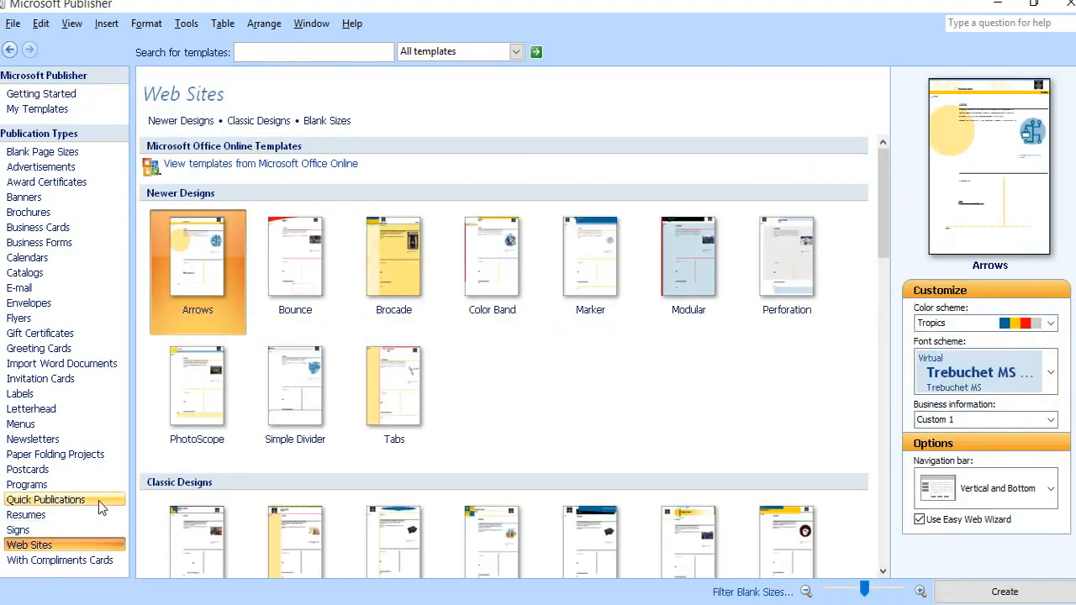
# Browse the website designs and select the Grid template from the Classic Designs
pyautogui.click(300, 283)
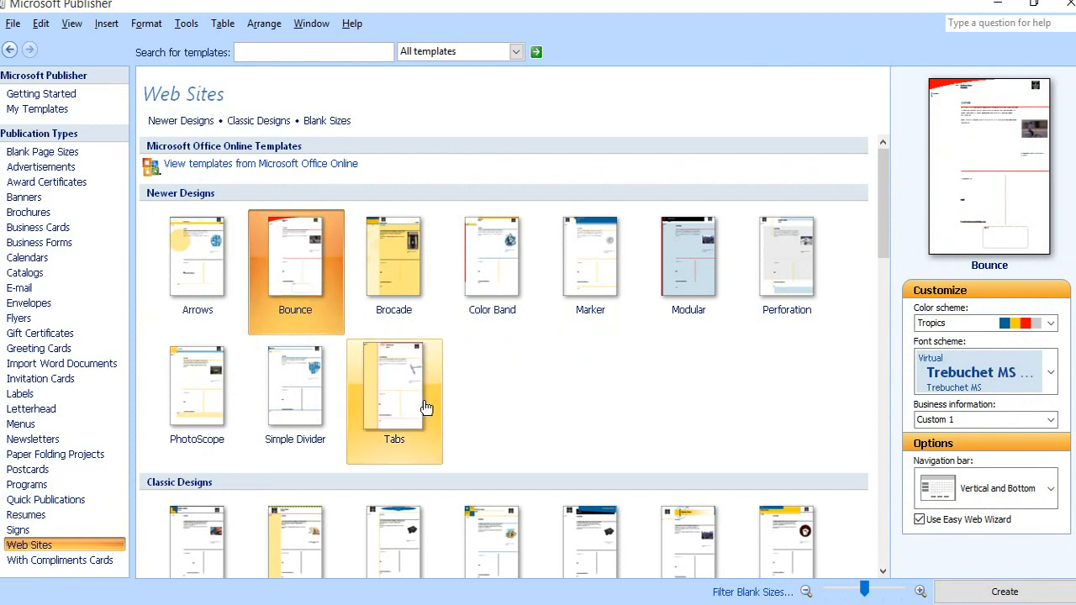
pyautogui.scroll(-4, 427, 409)
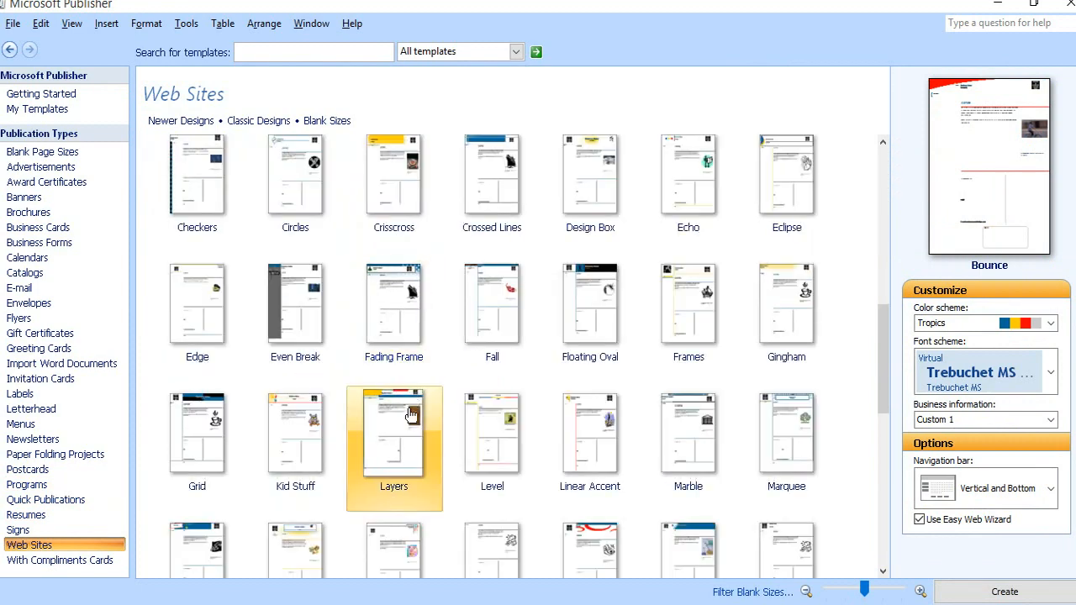
pyautogui.scroll(-1, 411, 415)
pyautogui.click(209, 329)
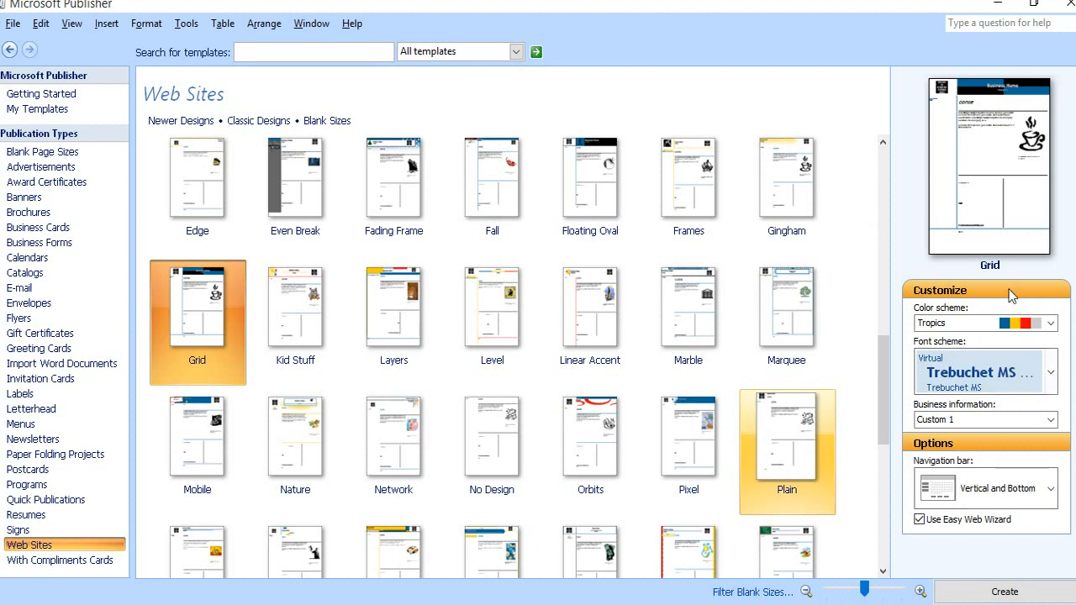
# Try the Sunset color scheme on the Grid template and settle on the Trout color scheme
pyautogui.click(1051, 324)
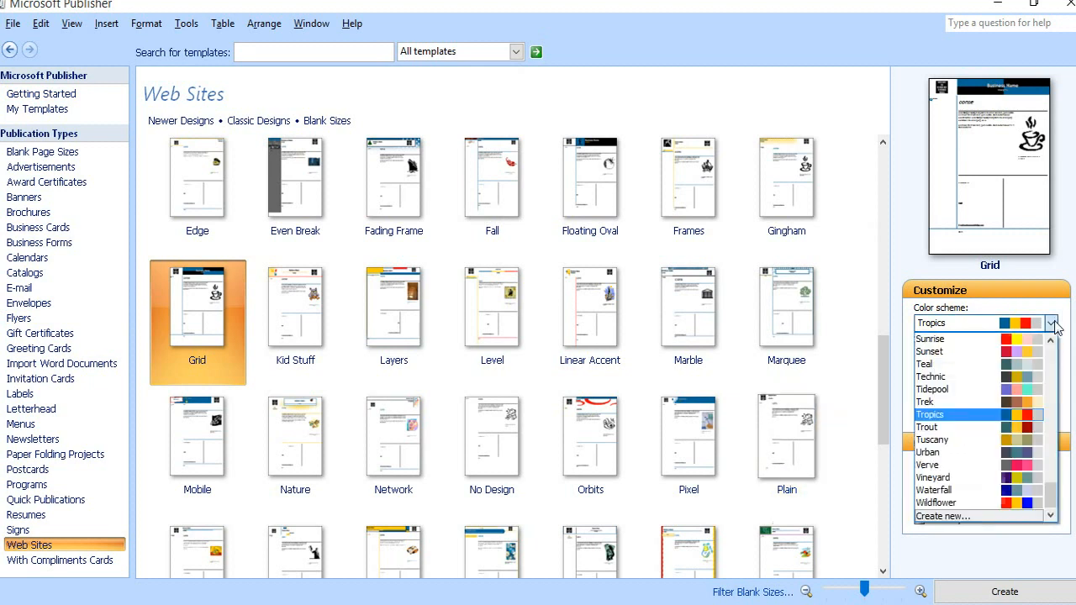
pyautogui.click(1006, 353)
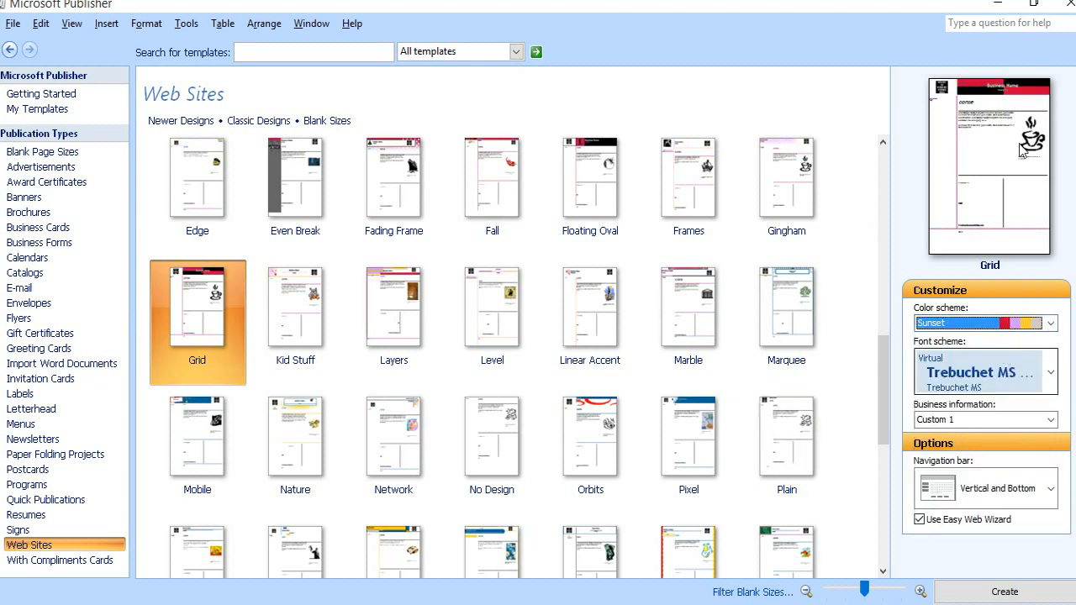
pyautogui.click(1055, 324)
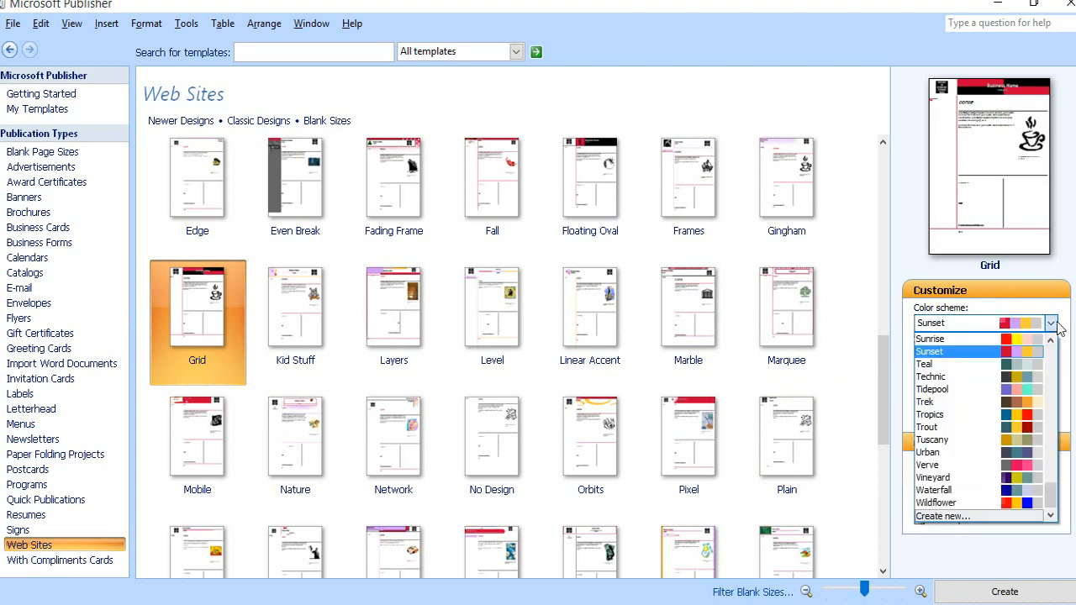
pyautogui.click(1013, 427)
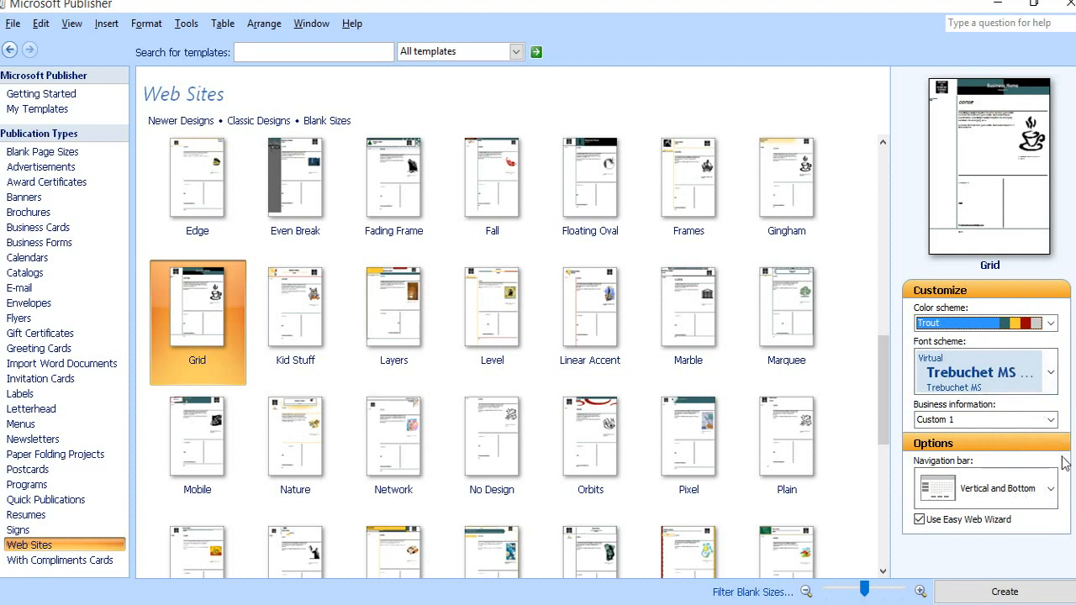
# Set the template's font scheme to Versatile and its navigation bar to Vertical Only
pyautogui.click(1050, 375)
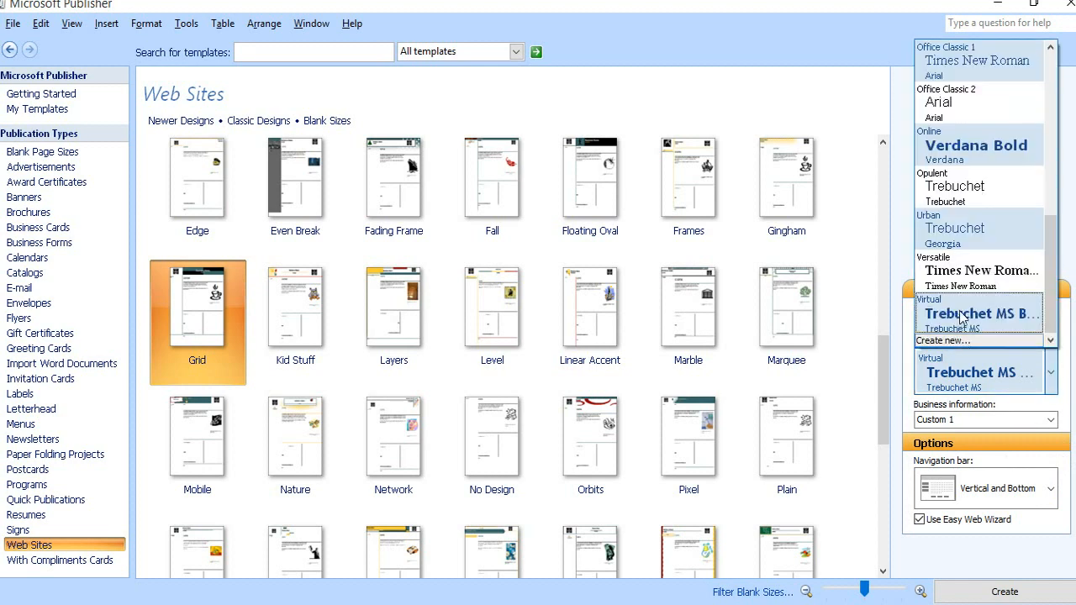
pyautogui.click(975, 271)
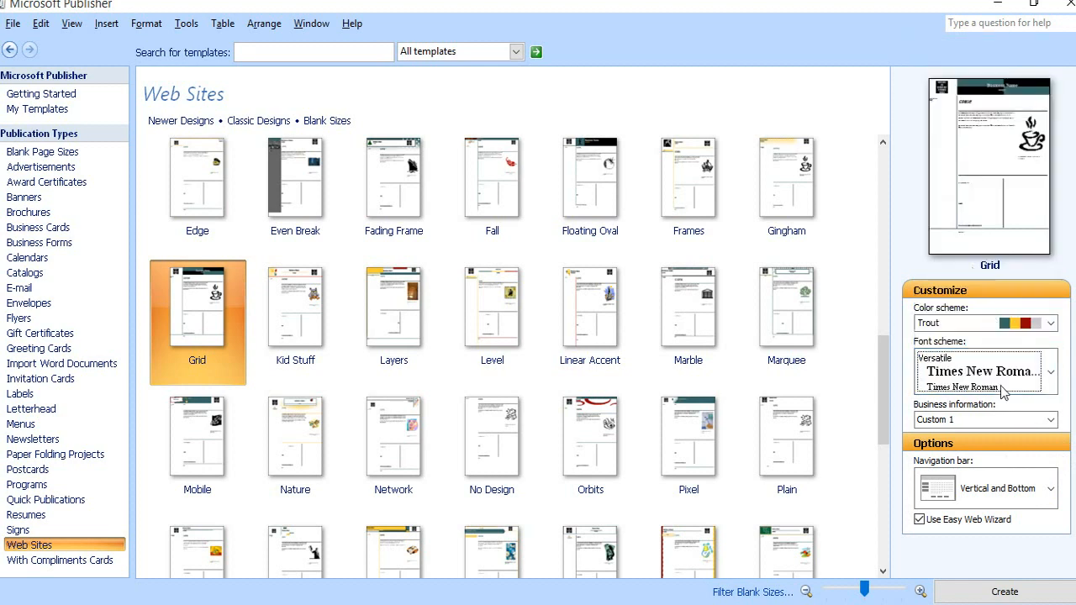
pyautogui.click(1049, 494)
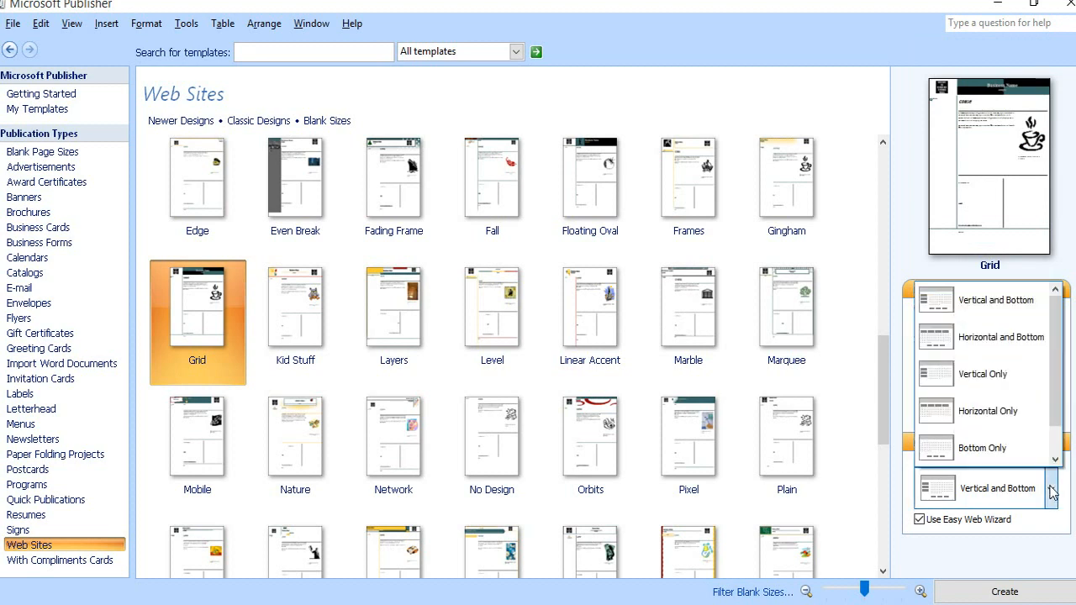
pyautogui.click(981, 376)
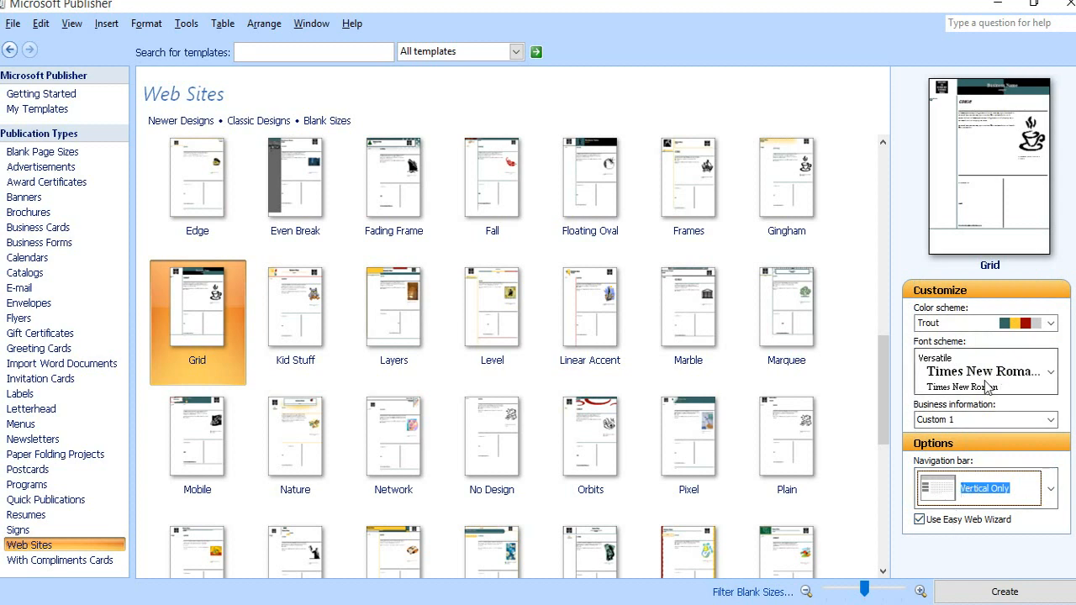
# Create the web publication with the site goals of telling customers about the business and selling products
pyautogui.click(1003, 591)
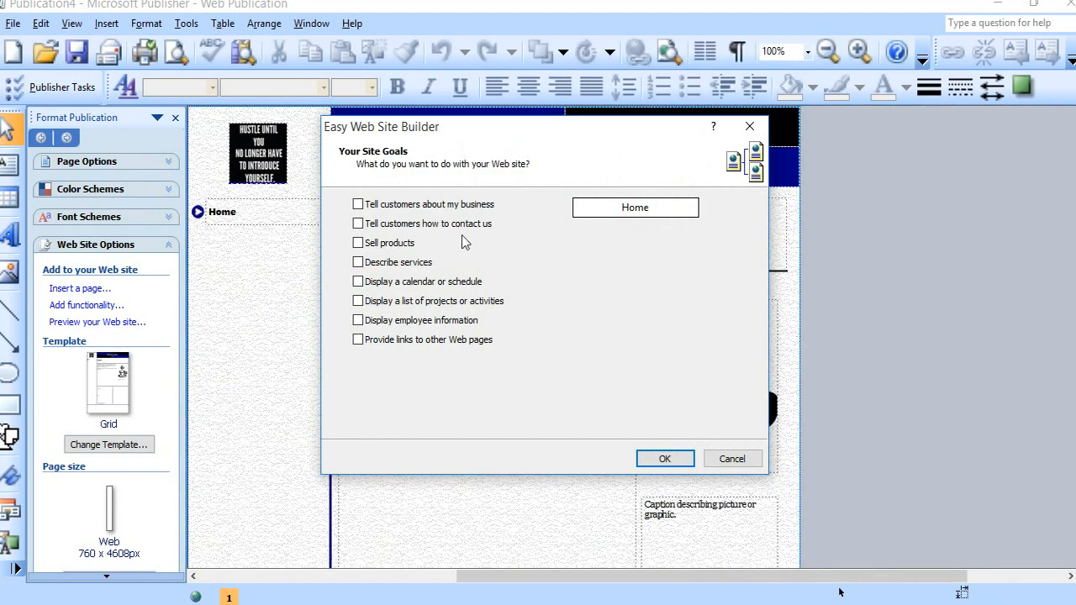
pyautogui.click(358, 205)
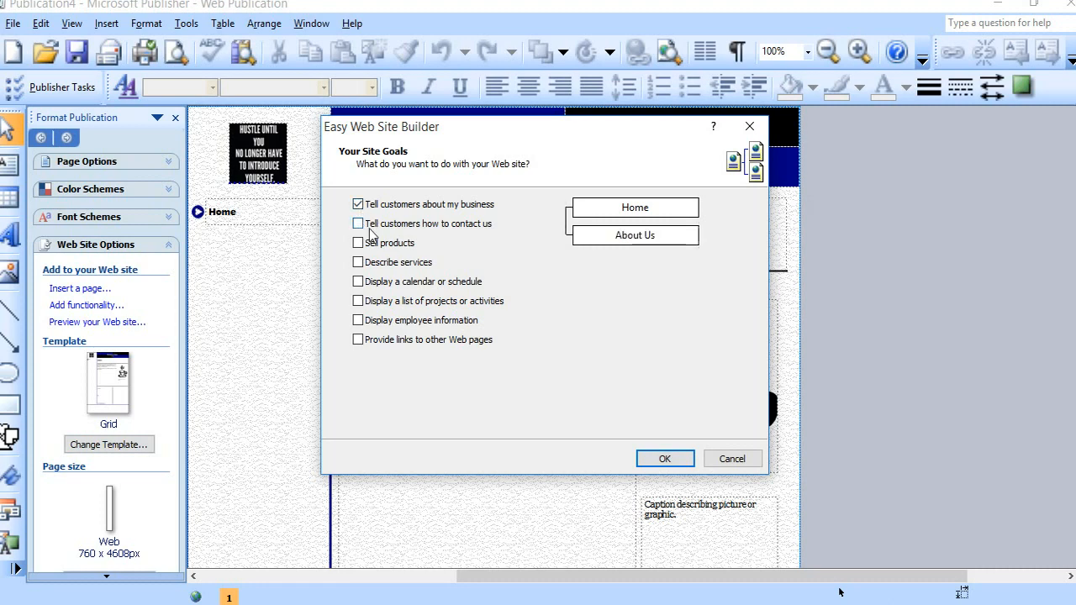
pyautogui.click(375, 245)
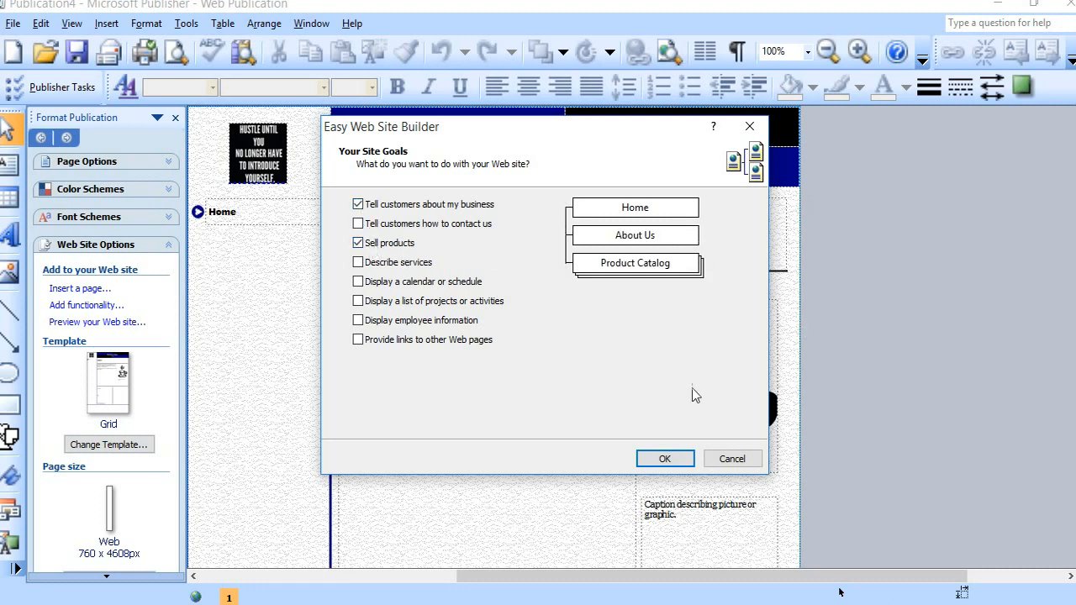
pyautogui.click(681, 461)
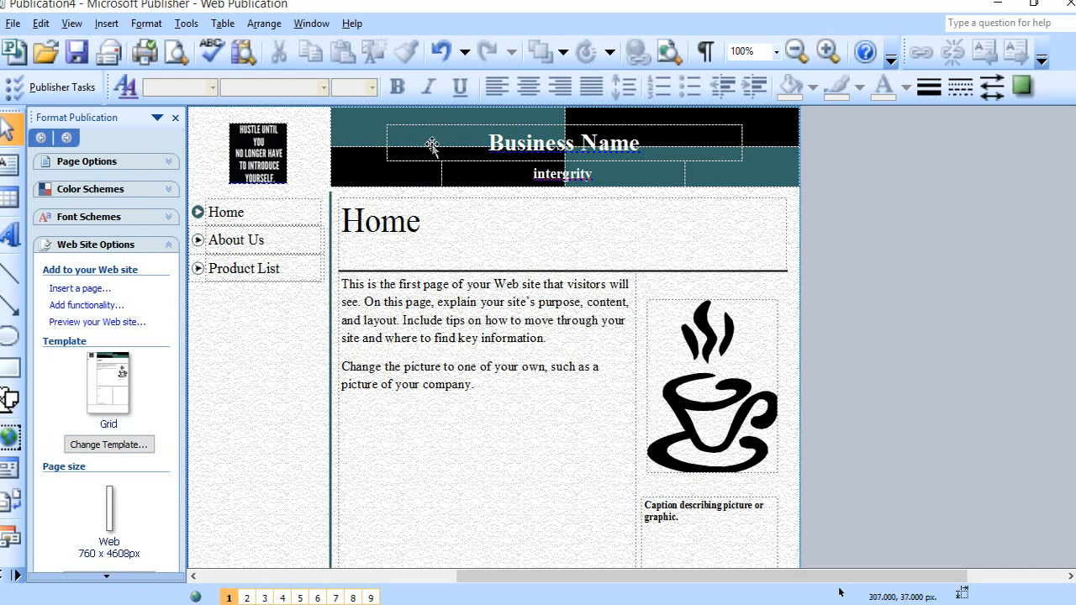
# Replace the Business Name placeholder in the home page banner with NORTHBRIG
pyautogui.click(417, 154)
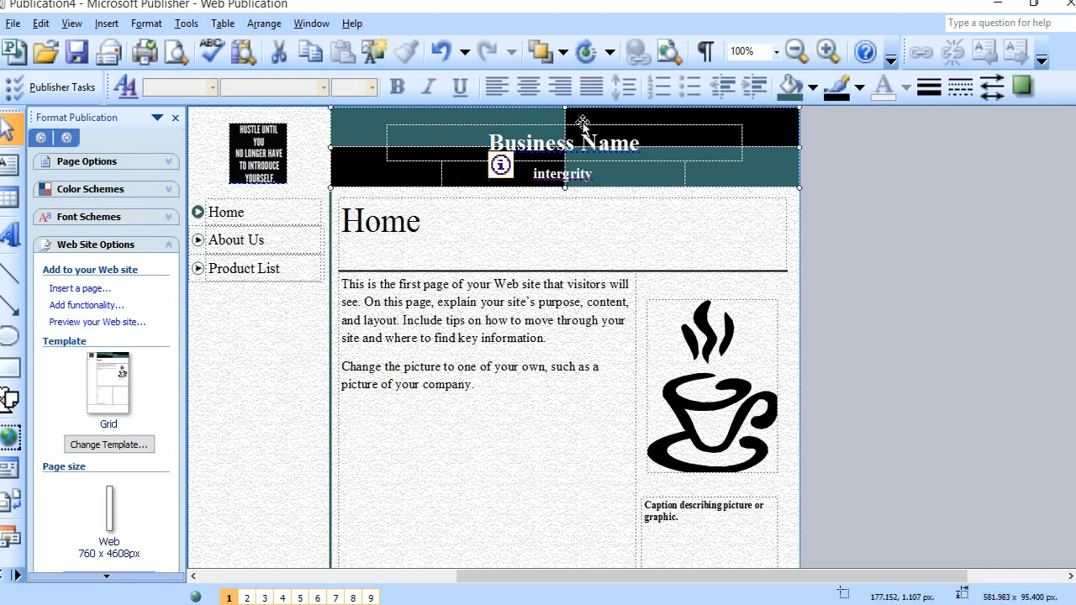
pyautogui.moveTo(641, 143); pyautogui.dragTo(488, 143)
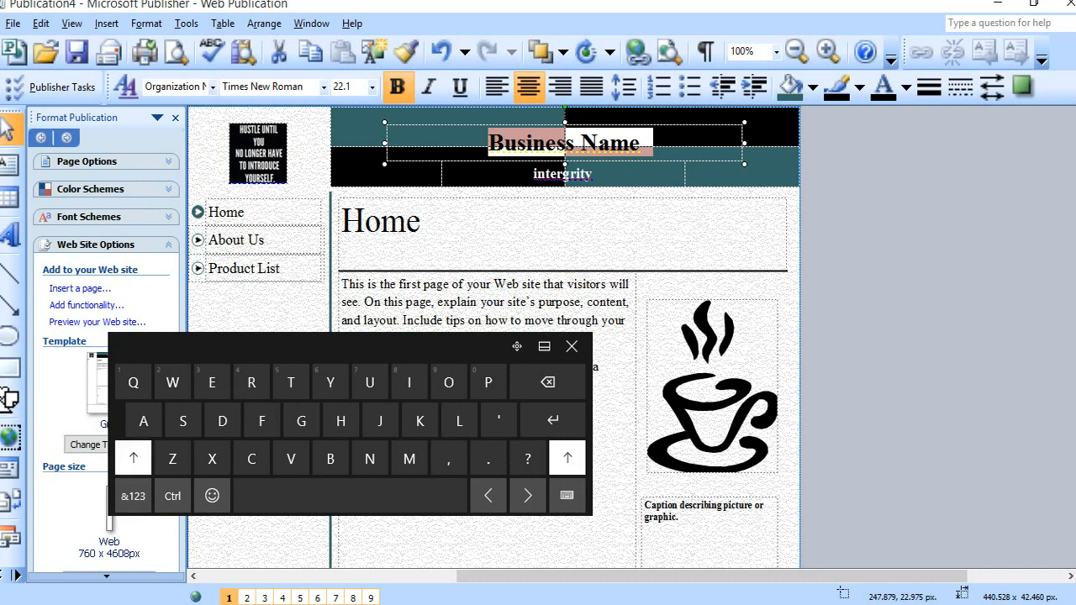
pyautogui.doubleClick(133, 458)
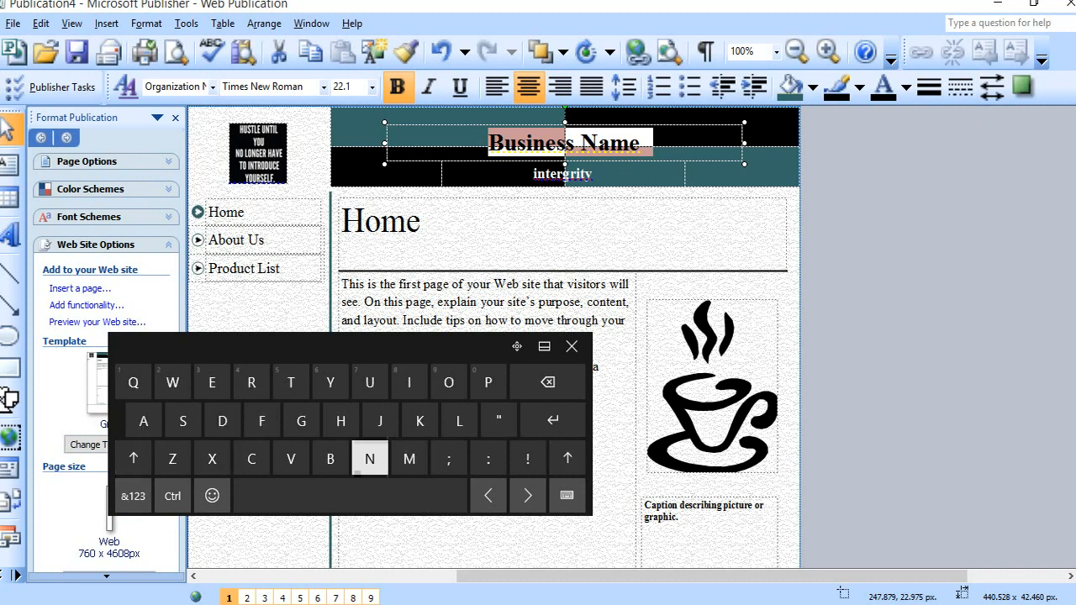
pyautogui.click(369, 458)
pyautogui.click(133, 458)
pyautogui.click(132, 458)
pyautogui.click(133, 457)
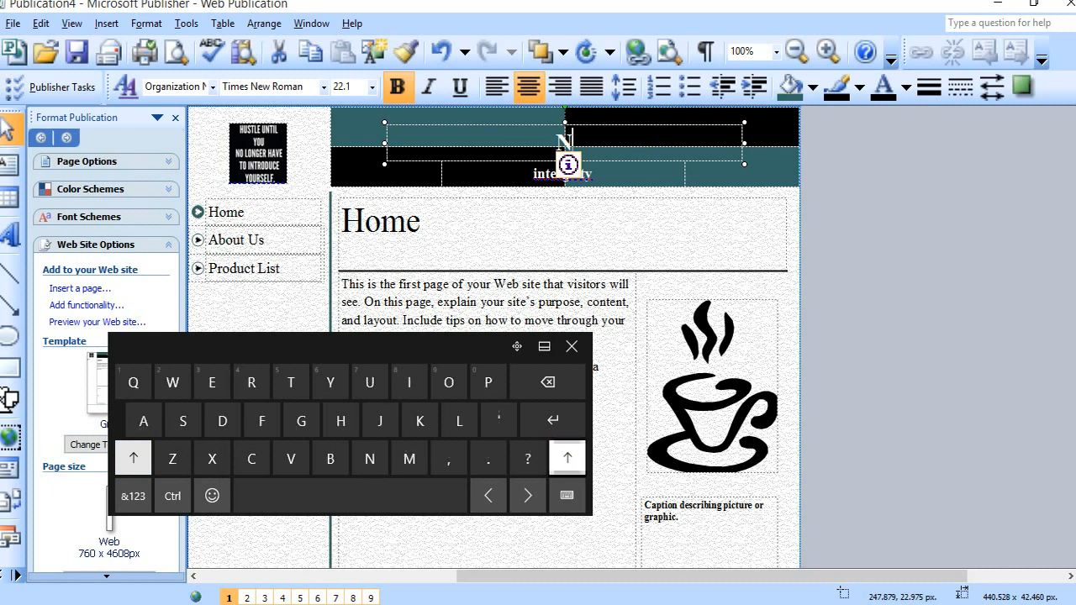
pyautogui.click(449, 382)
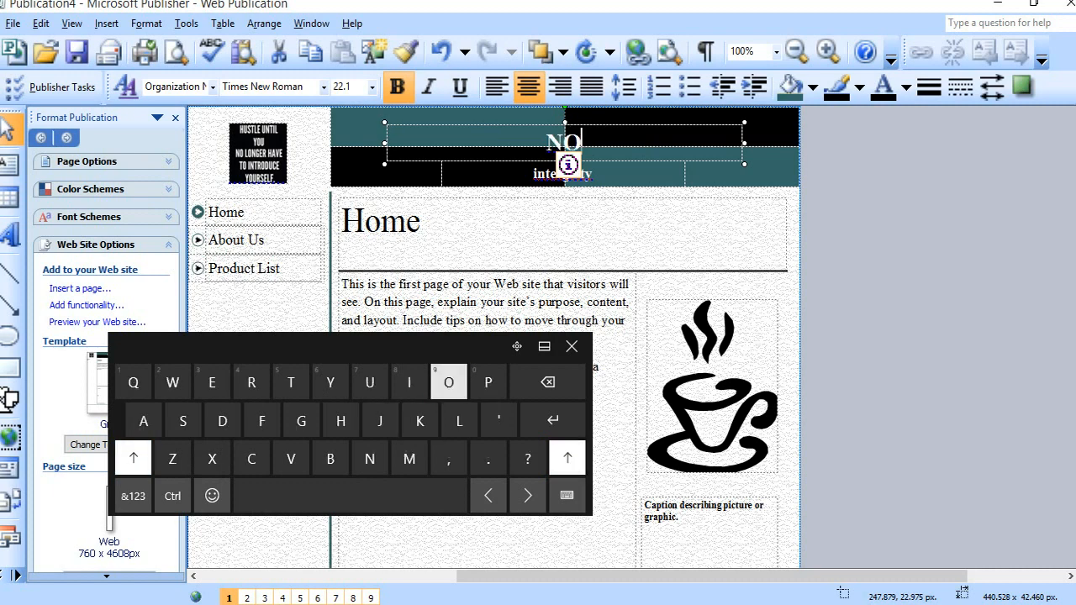
pyautogui.click(251, 382)
pyautogui.click(291, 383)
pyautogui.click(340, 420)
pyautogui.click(330, 458)
pyautogui.click(252, 382)
pyautogui.click(410, 383)
pyautogui.click(301, 420)
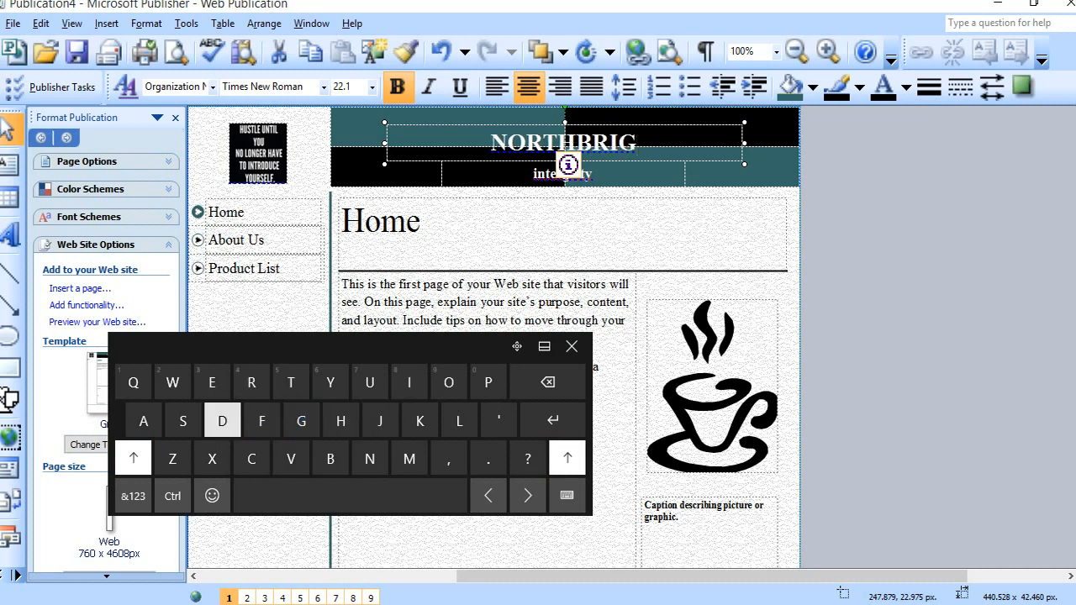
# Overwrite the whole business name in the banner with DGE
pyautogui.doubleClick(563, 143)
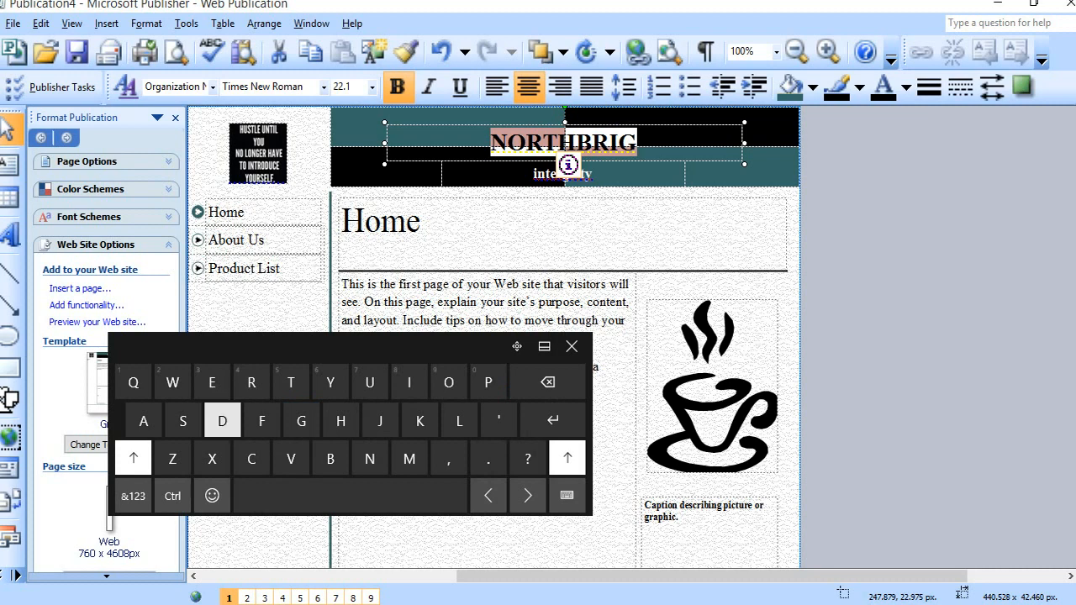
pyautogui.click(222, 420)
pyautogui.click(300, 420)
pyautogui.click(212, 382)
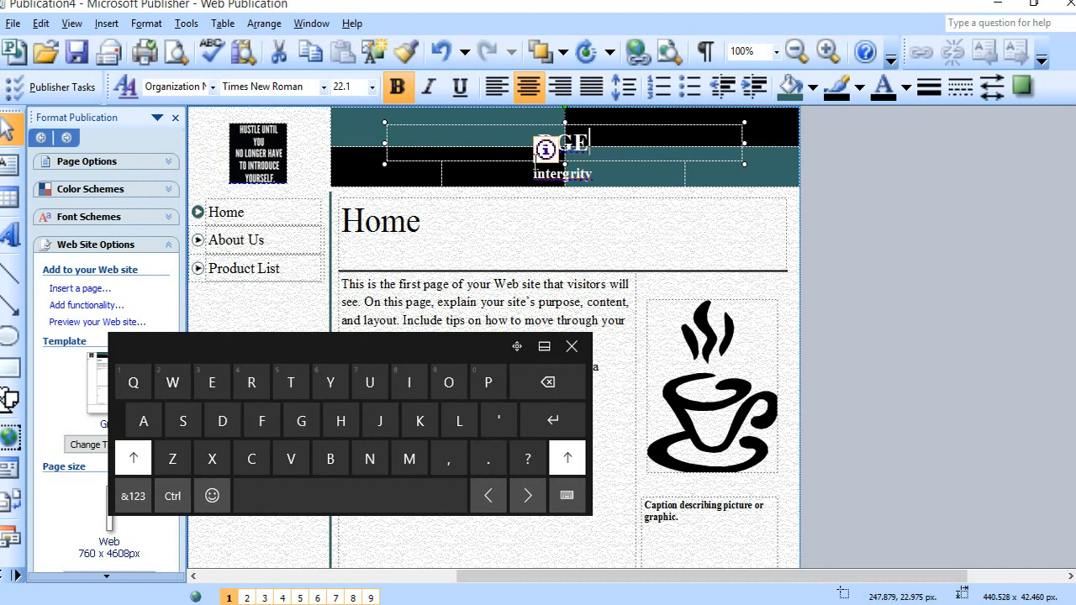
# Insert NORTHBRIDGE in front of the DGE text in the banner heading
pyautogui.click(533, 149)
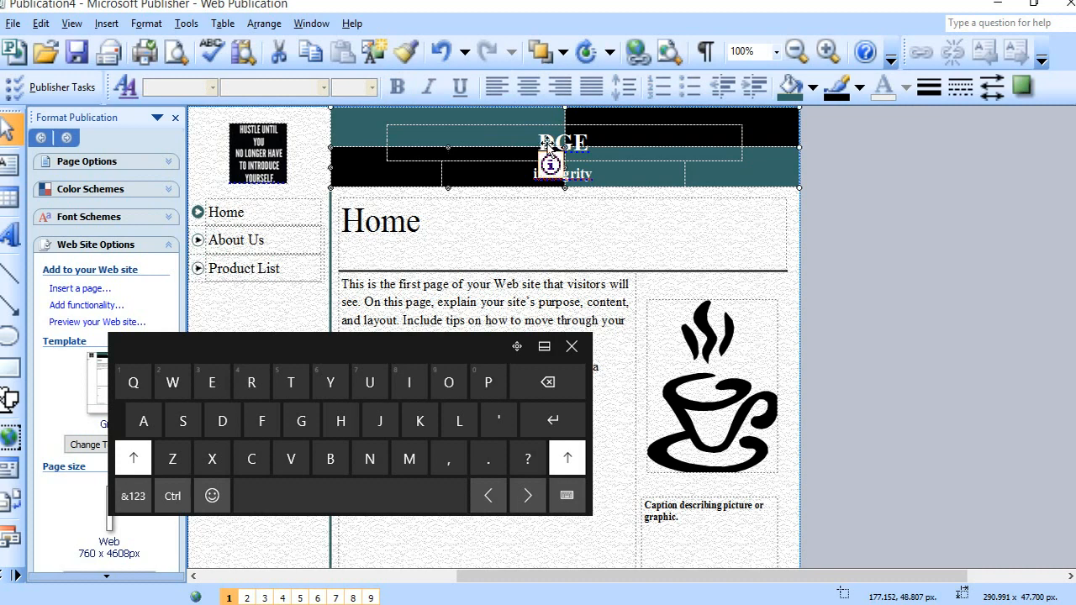
pyautogui.click(546, 145)
pyautogui.write('NO')
pyautogui.click(267, 346)
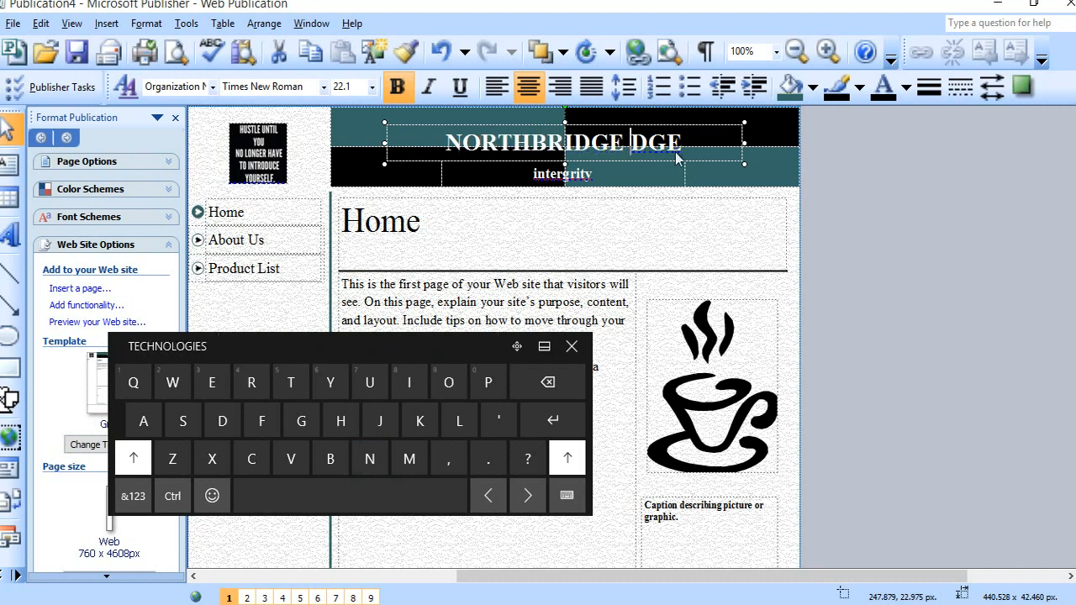
# Replace the leftover DGE after NORTHBRIDGE with TECHNOLOGIES in the banner heading
pyautogui.moveTo(684, 141); pyautogui.dragTo(637, 139)
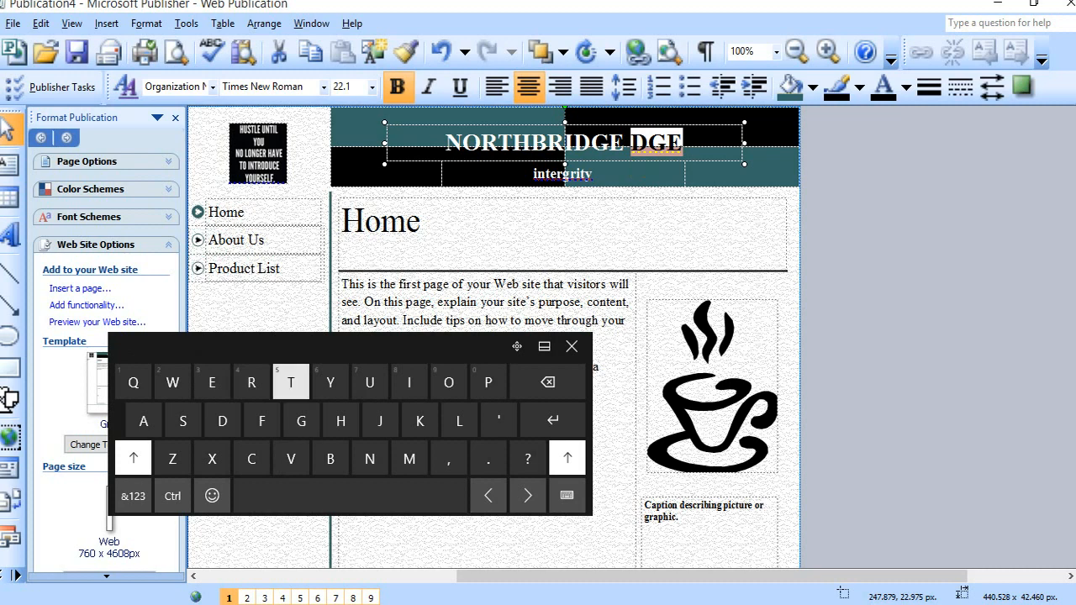
pyautogui.click(291, 382)
pyautogui.click(212, 382)
pyautogui.click(251, 458)
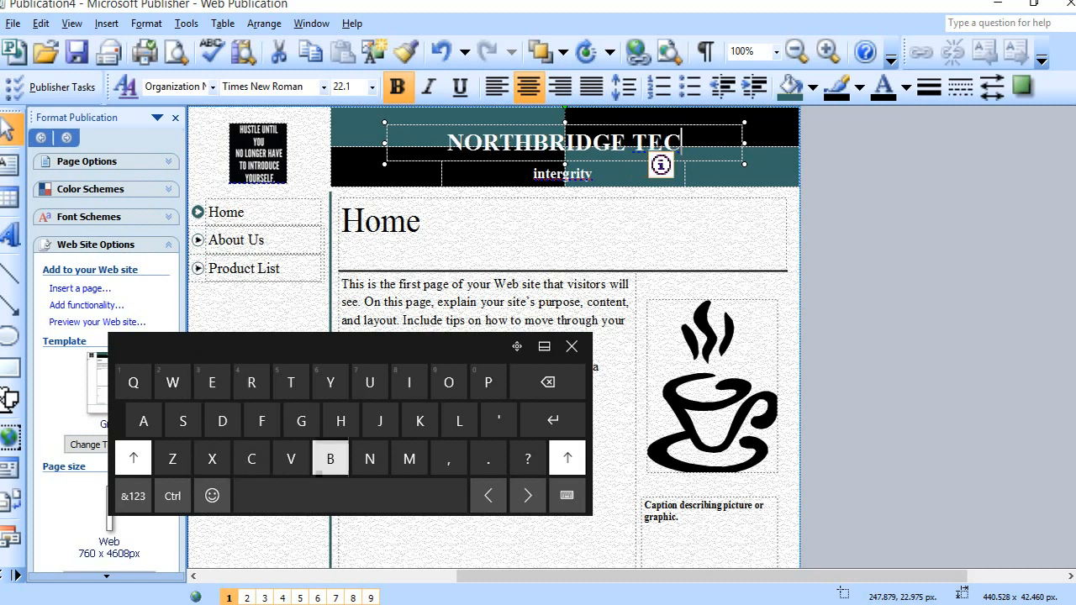
pyautogui.click(340, 420)
pyautogui.click(370, 458)
pyautogui.click(448, 383)
pyautogui.click(459, 420)
pyautogui.click(448, 383)
pyautogui.click(301, 420)
pyautogui.click(409, 382)
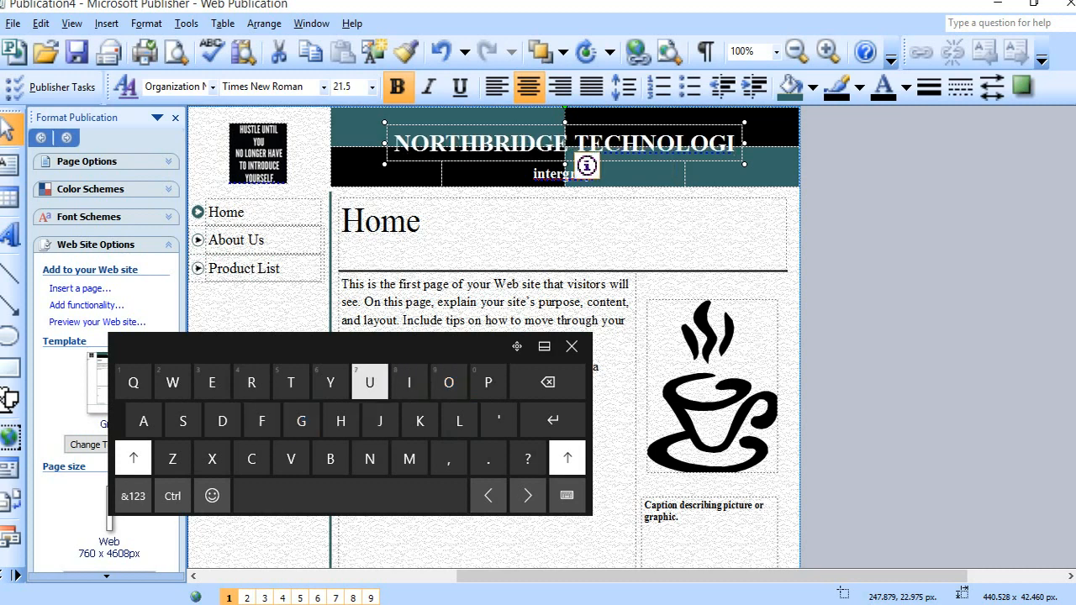
pyautogui.click(212, 382)
pyautogui.click(183, 420)
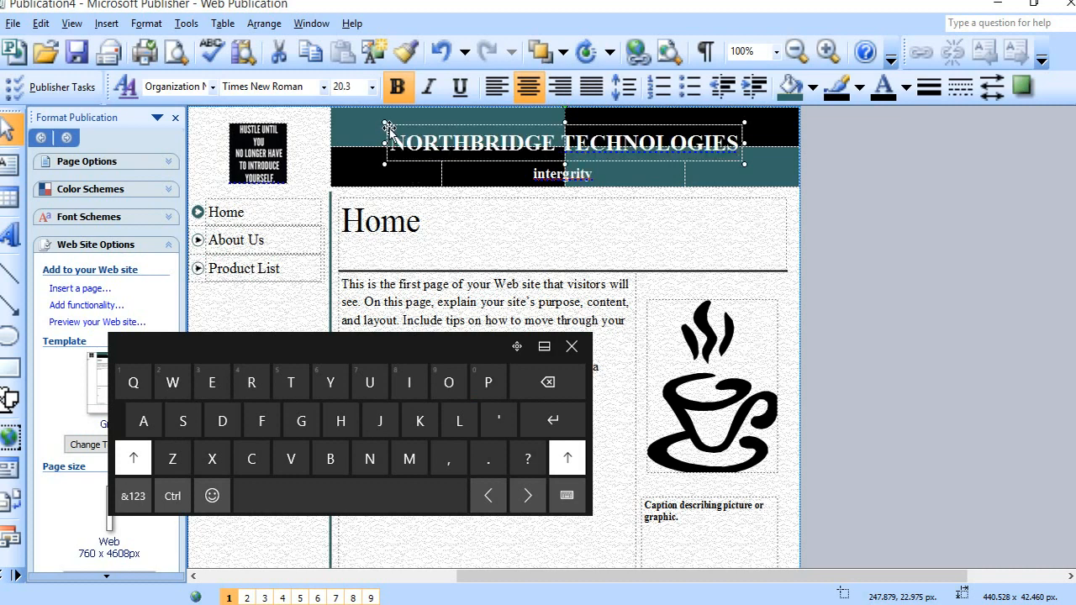
# Enlarge the business name text box to cover the whole banner, about 584 x 96 px
pyautogui.moveTo(383, 122); pyautogui.dragTo(332, 230)
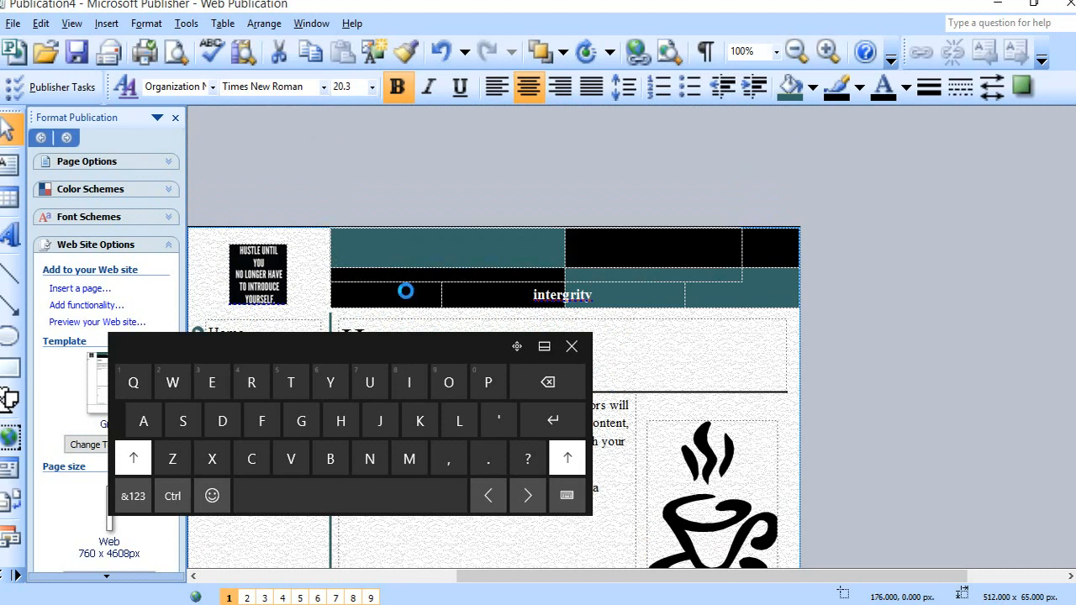
pyautogui.scroll(-1, 643, 286)
pyautogui.scroll(-1, 643, 285)
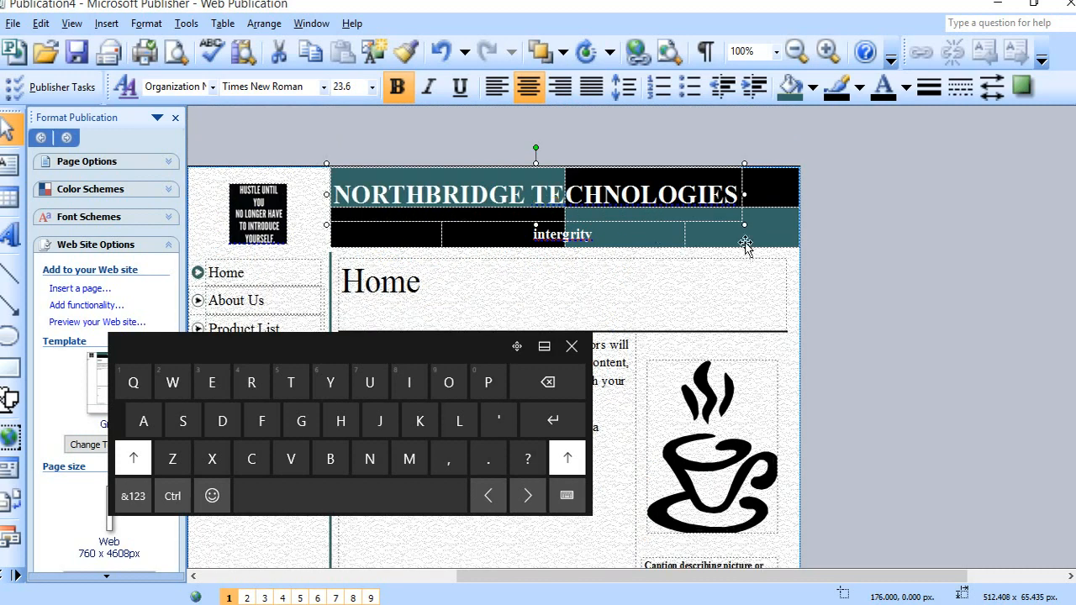
pyautogui.moveTo(743, 225); pyautogui.dragTo(786, 248)
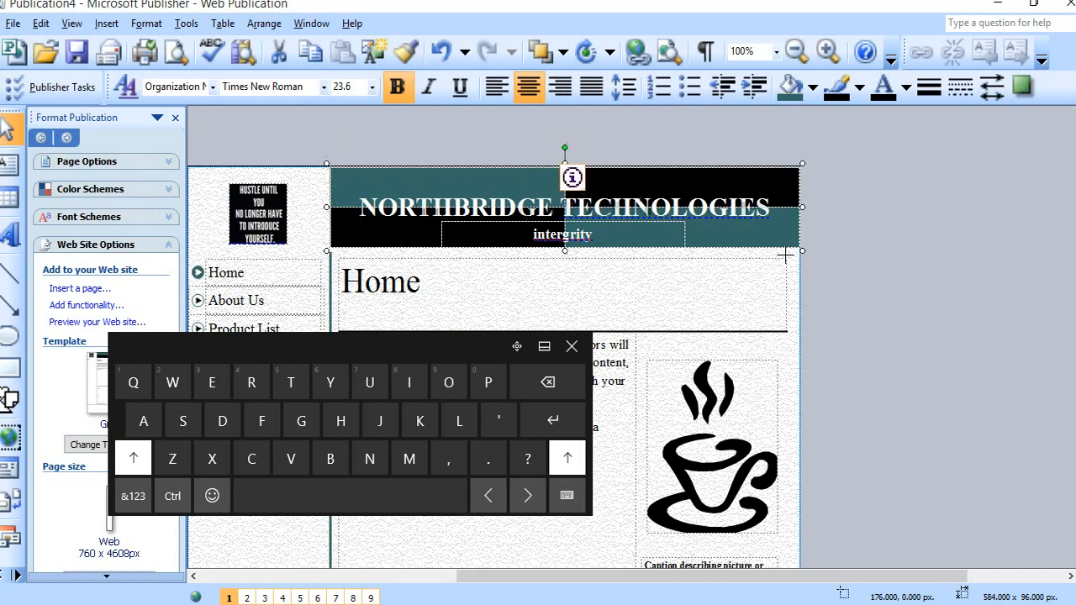
# Remove the "intergrity" tagline text box from beneath the business name in the banner
pyautogui.click(599, 236)
pyautogui.doubleClick(598, 236)
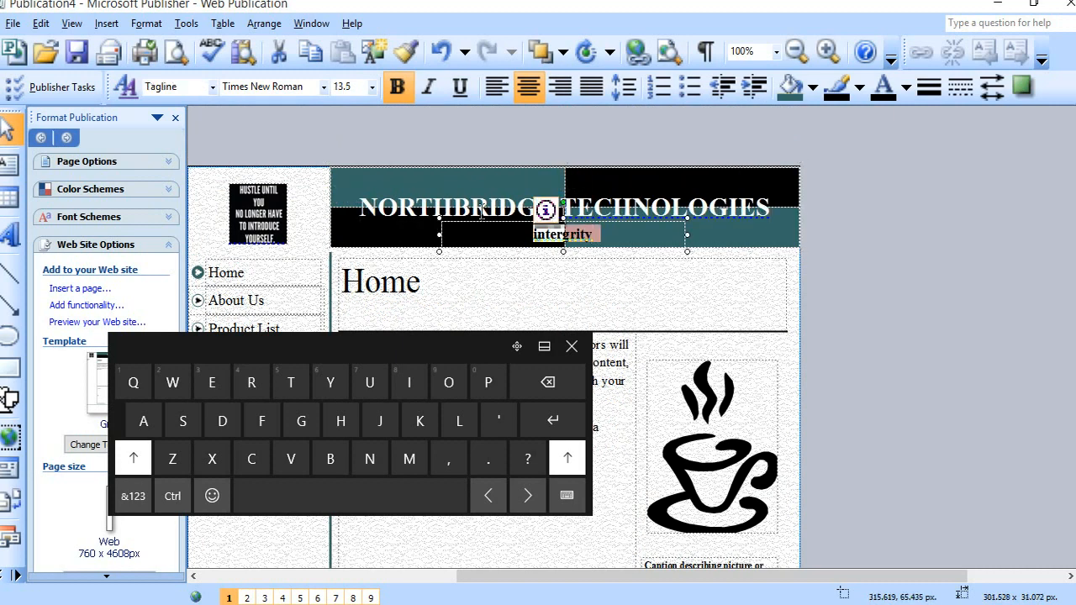
pyautogui.rightClick(686, 233)
pyautogui.click(720, 241)
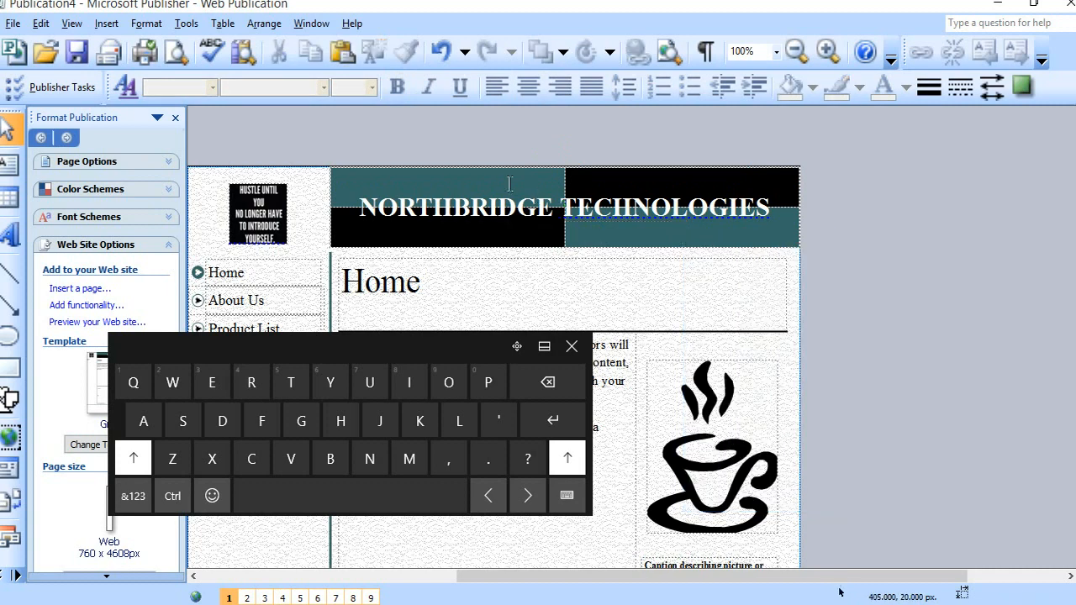
# Fill the banner's background blocks behind the NORTHBRIDGE TECHNOLOGIES heading with dark red
pyautogui.click(494, 209)
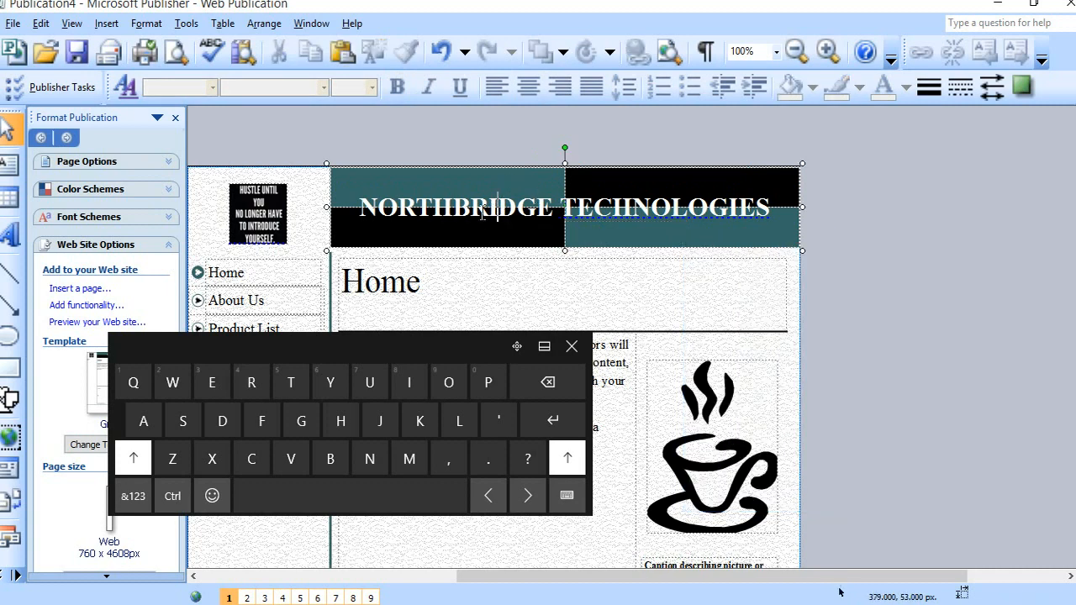
pyautogui.rightClick(403, 229)
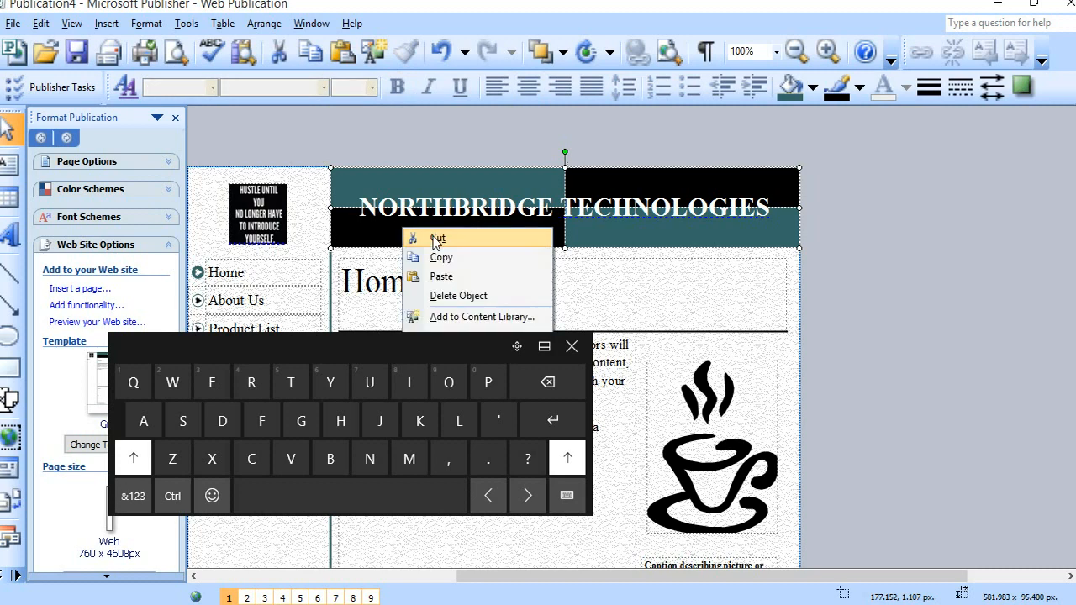
pyautogui.moveTo(528, 356); pyautogui.dragTo(1069, 158)
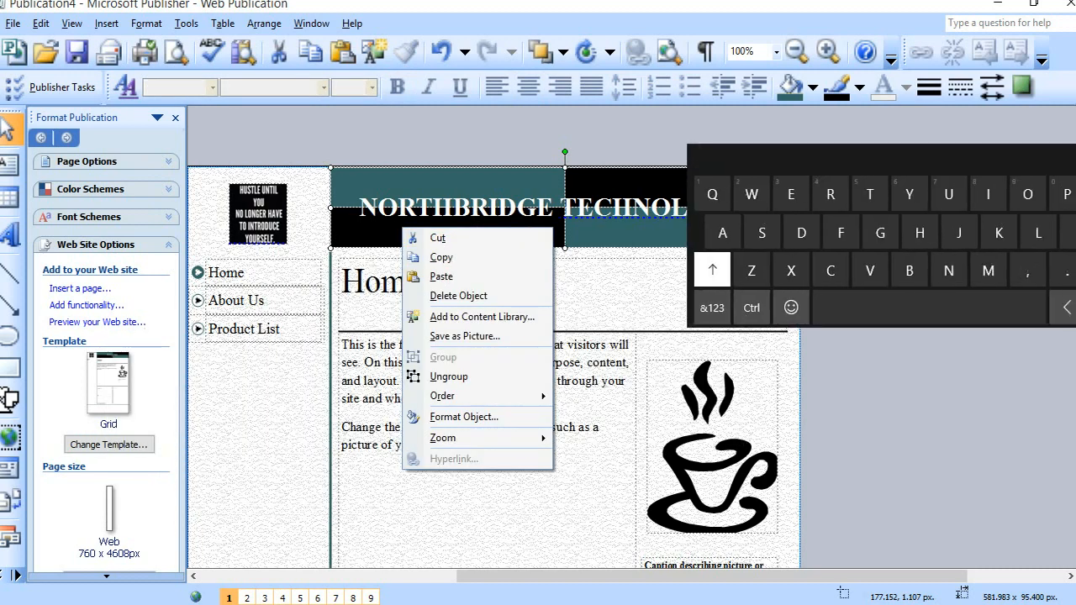
pyautogui.click(499, 417)
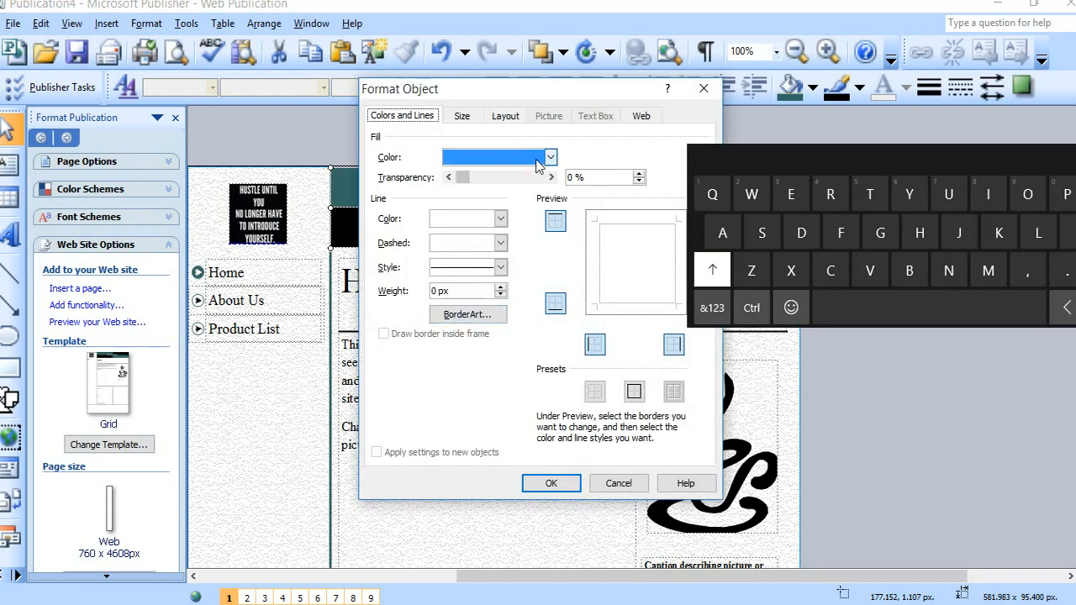
pyautogui.click(552, 158)
pyautogui.click(551, 158)
pyautogui.click(552, 158)
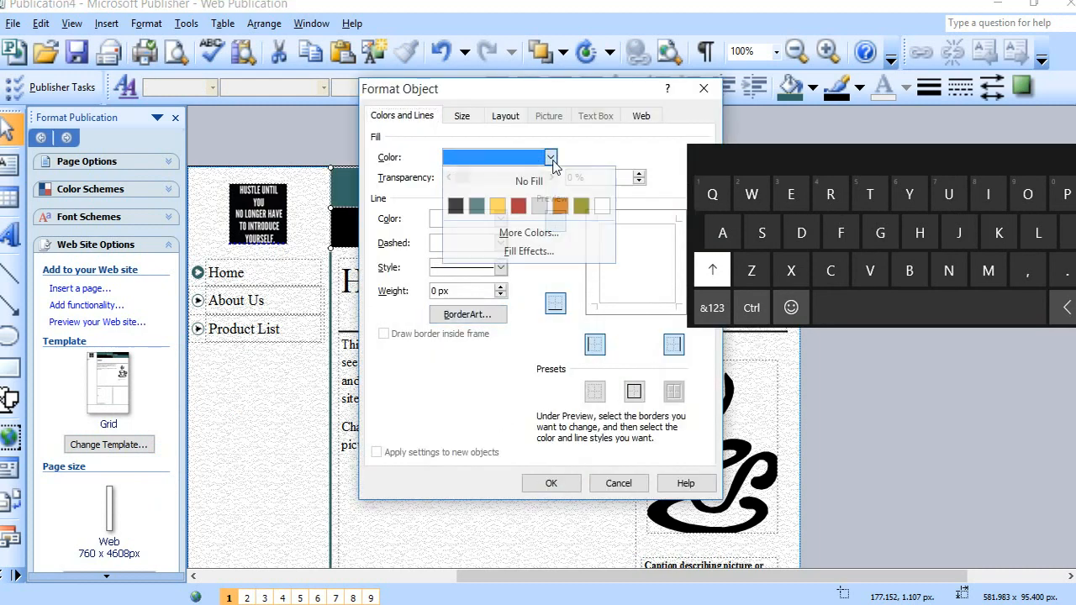
pyautogui.click(518, 206)
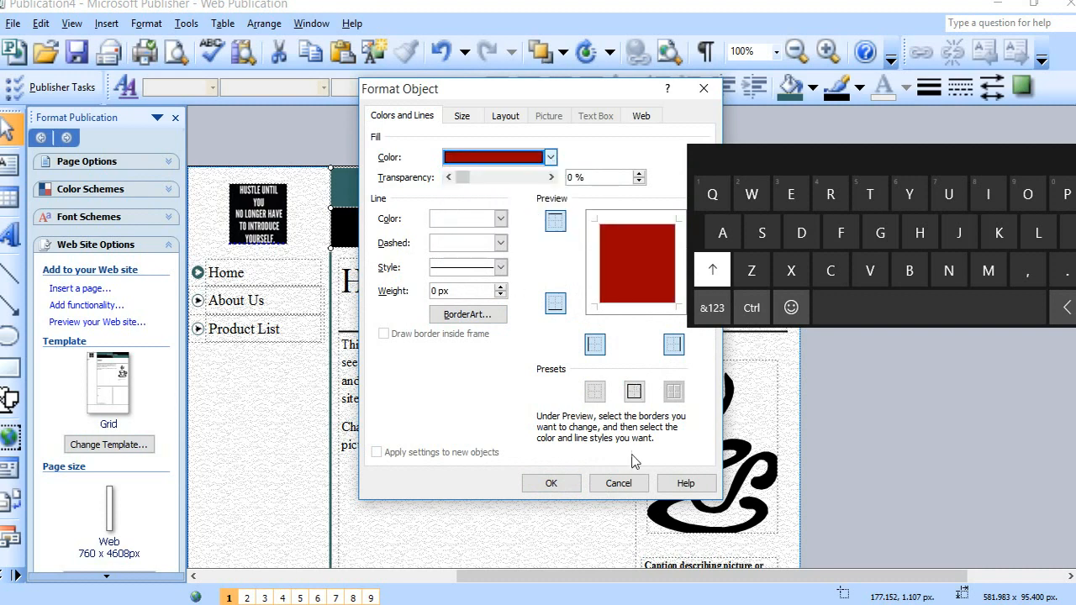
pyautogui.click(551, 483)
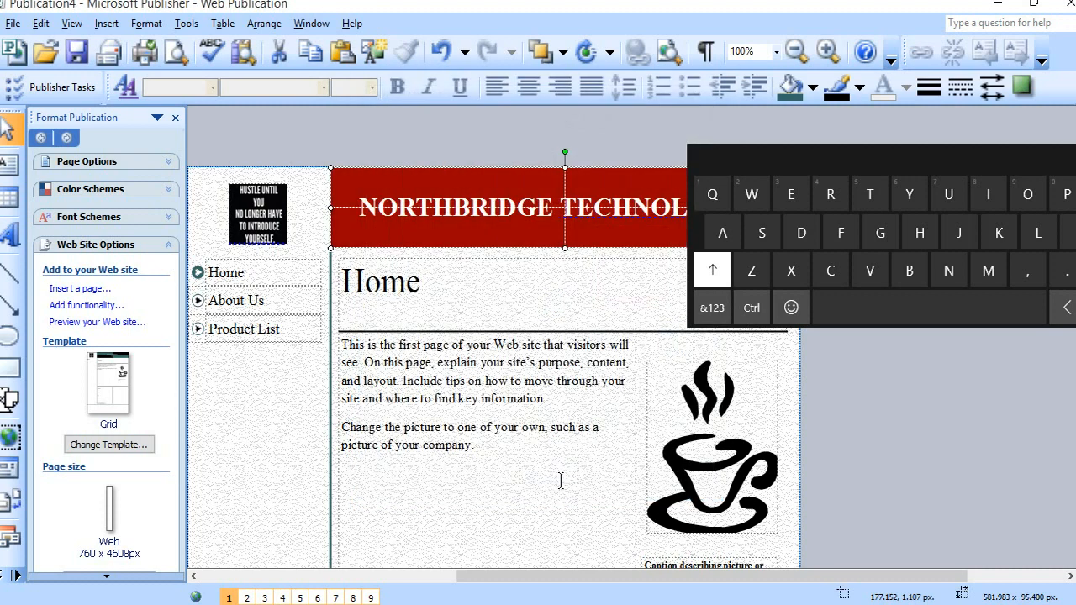
# Close the on-screen keyboard that covers part of the web page
pyautogui.click(512, 243)
pyautogui.moveTo(848, 159); pyautogui.dragTo(378, 301)
pyautogui.click(679, 300)
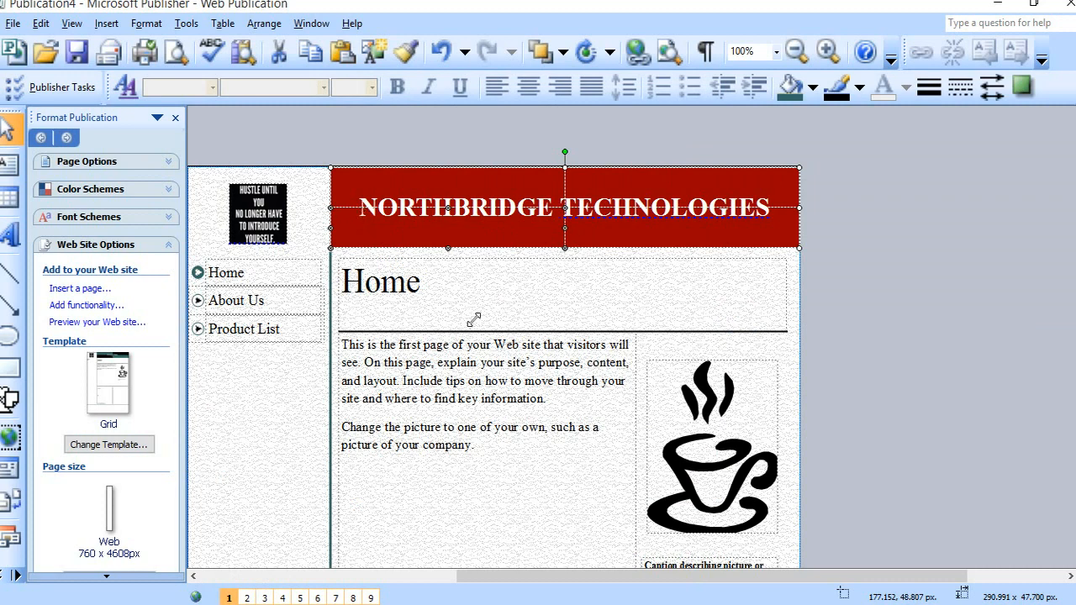
pyautogui.scroll(-1, 470, 315)
pyautogui.doubleClick(420, 250)
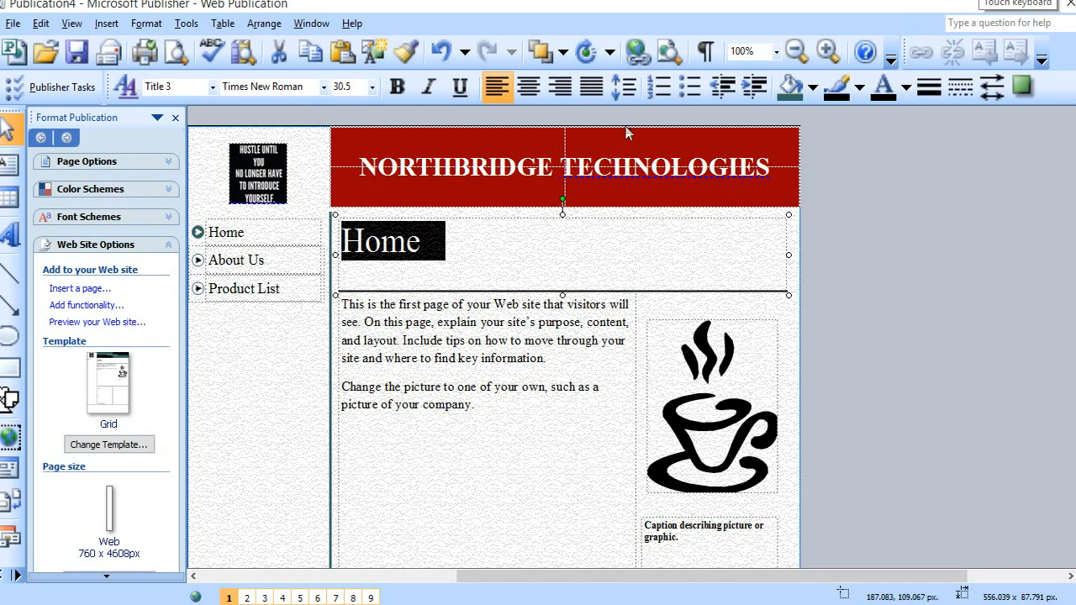
pyautogui.click(231, 261)
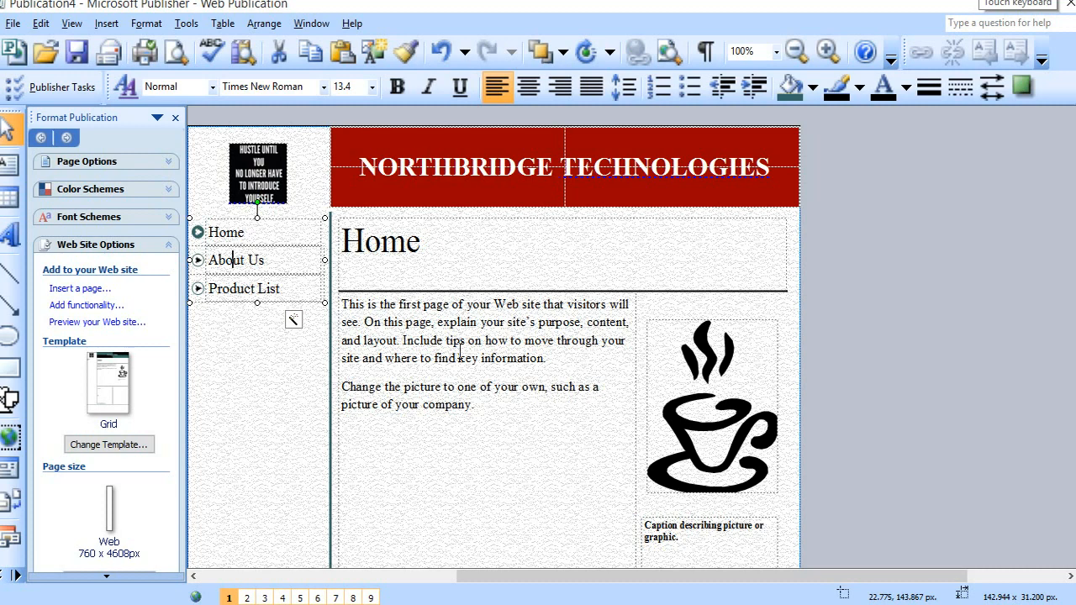
# Shrink the coffee cup picture to about 133 x 125 px and close the floating Picture toolbar
pyautogui.click(705, 422)
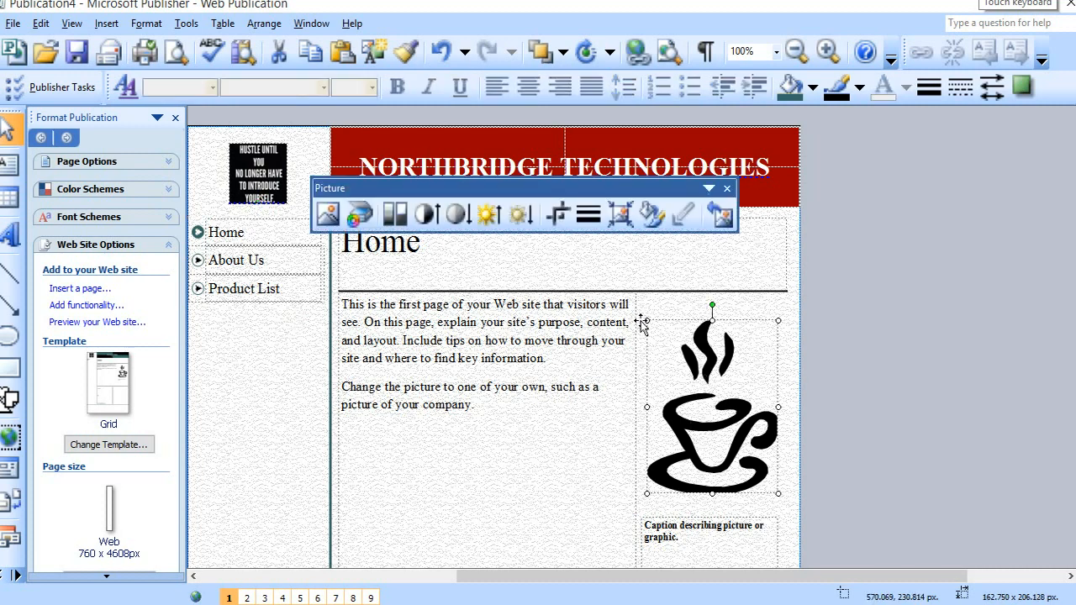
pyautogui.moveTo(644, 325); pyautogui.dragTo(696, 308)
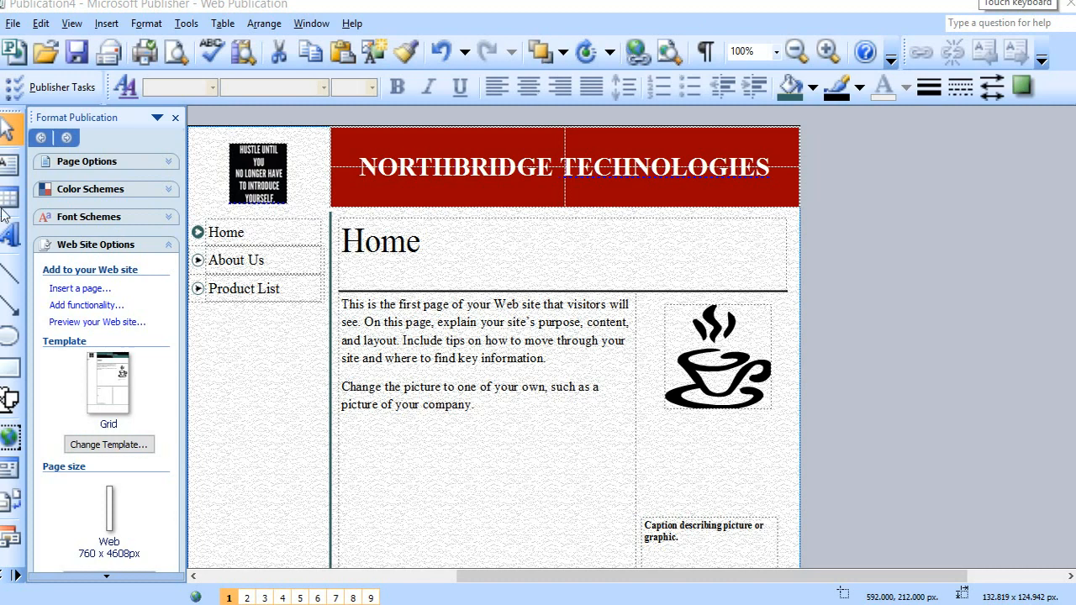
pyautogui.click(4, 166)
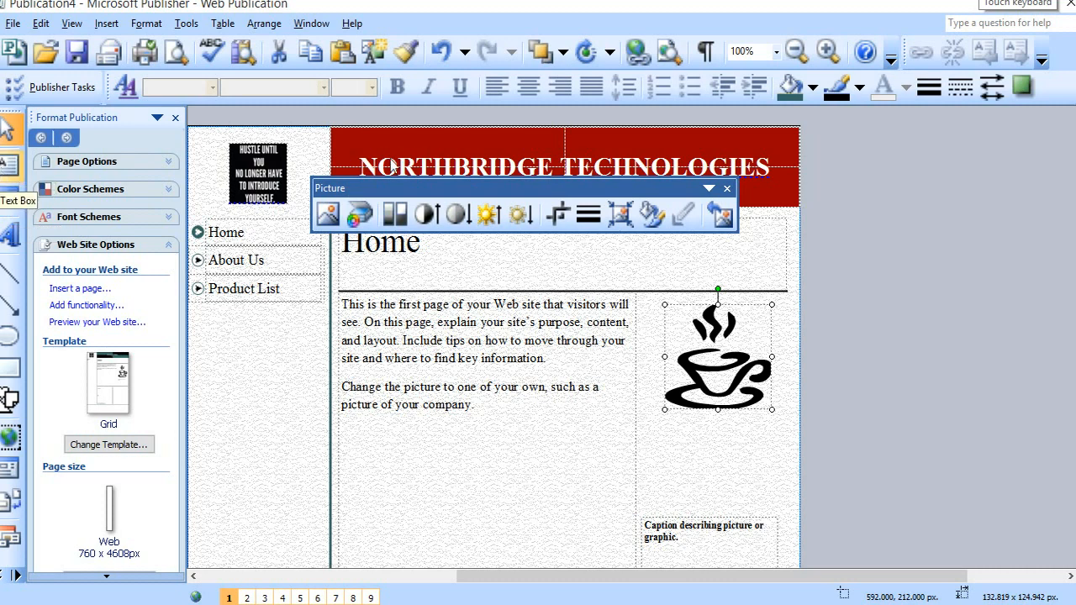
pyautogui.click(726, 190)
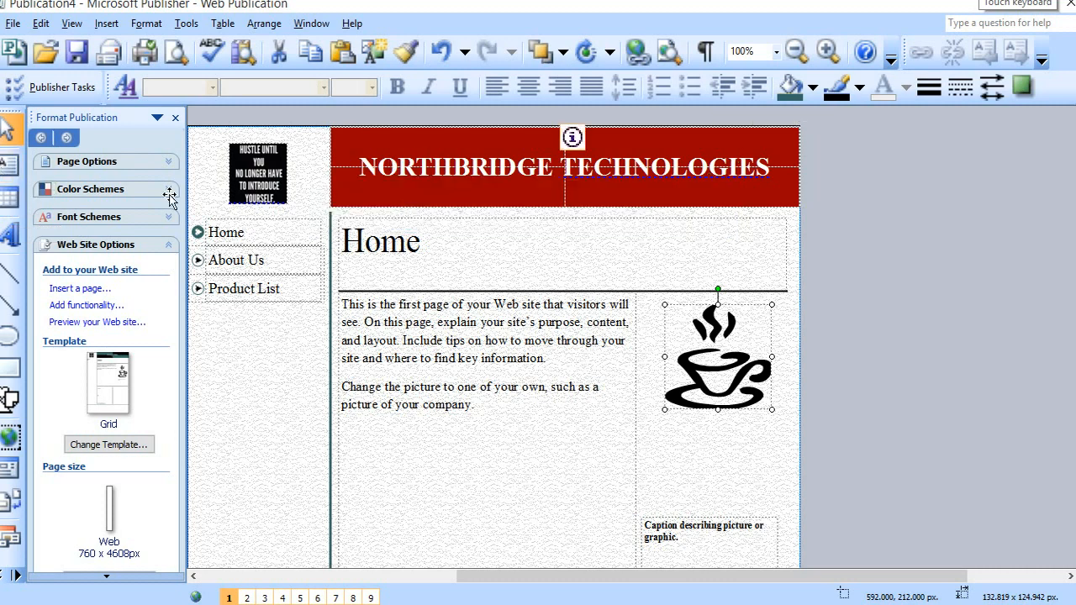
# Draw a text box about 352 x 68 px directly beneath the introductory paragraphs on the Home page
pyautogui.click(5, 172)
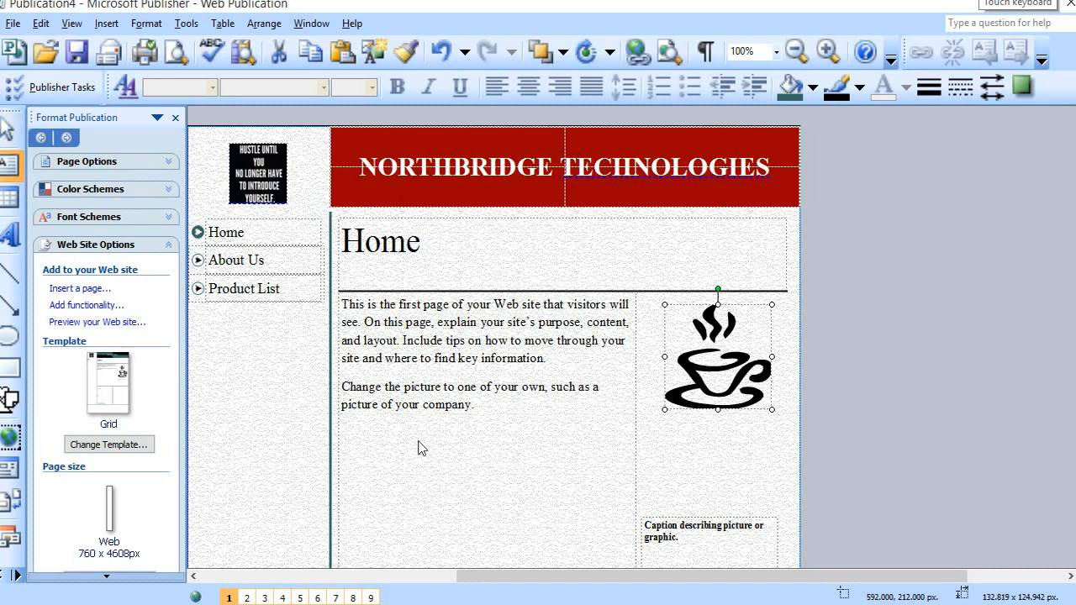
pyautogui.moveTo(367, 425); pyautogui.dragTo(634, 486)
pyautogui.moveTo(363, 452); pyautogui.dragTo(345, 453)
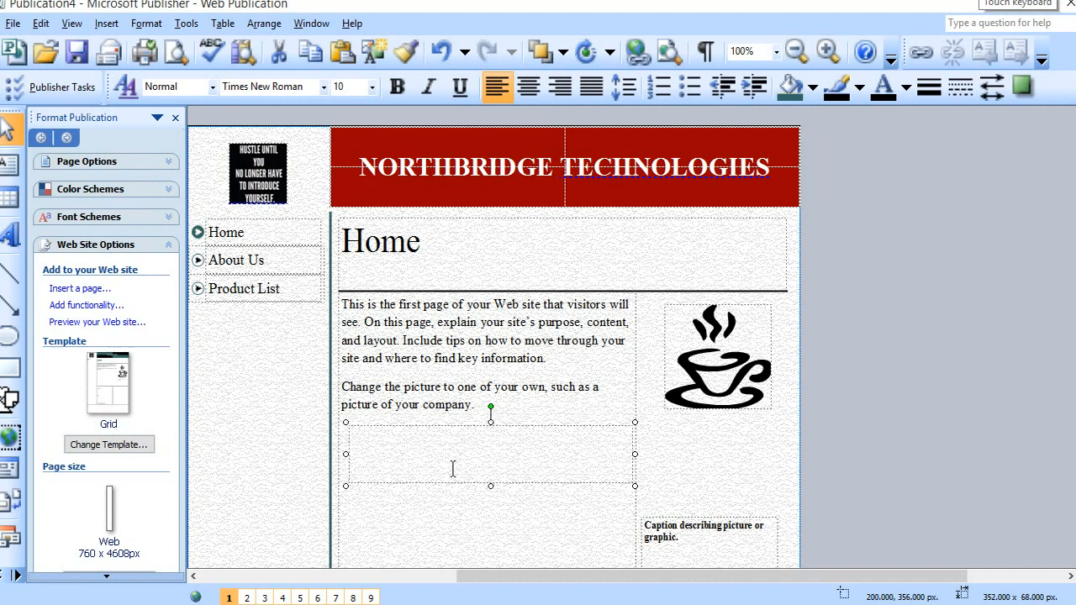
# Draw a second text box about 352 x 84 px below the first empty one
pyautogui.scroll(-3, 452, 468)
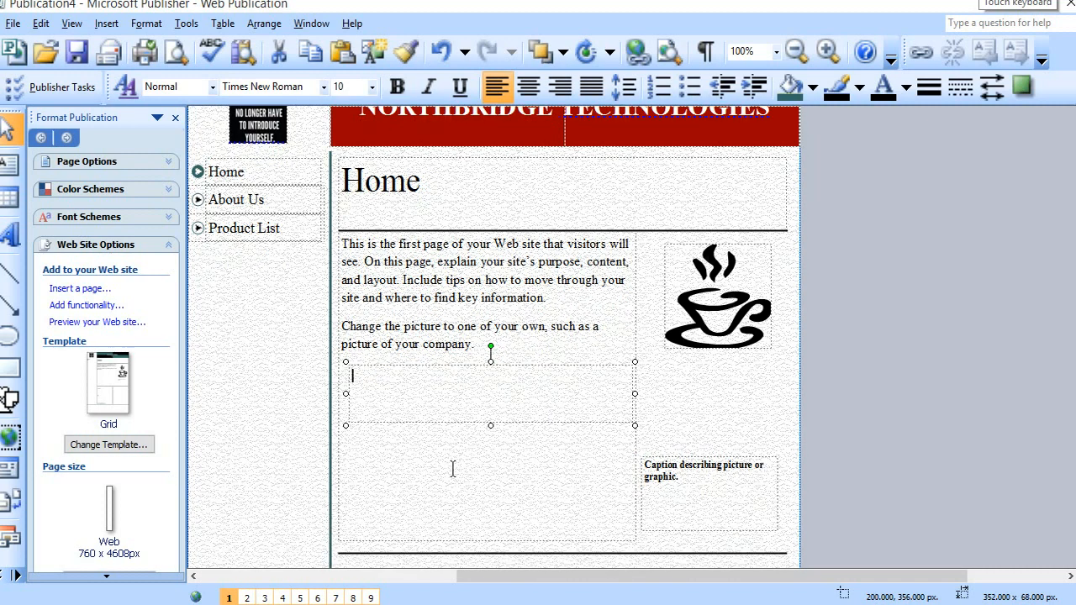
pyautogui.click(8, 168)
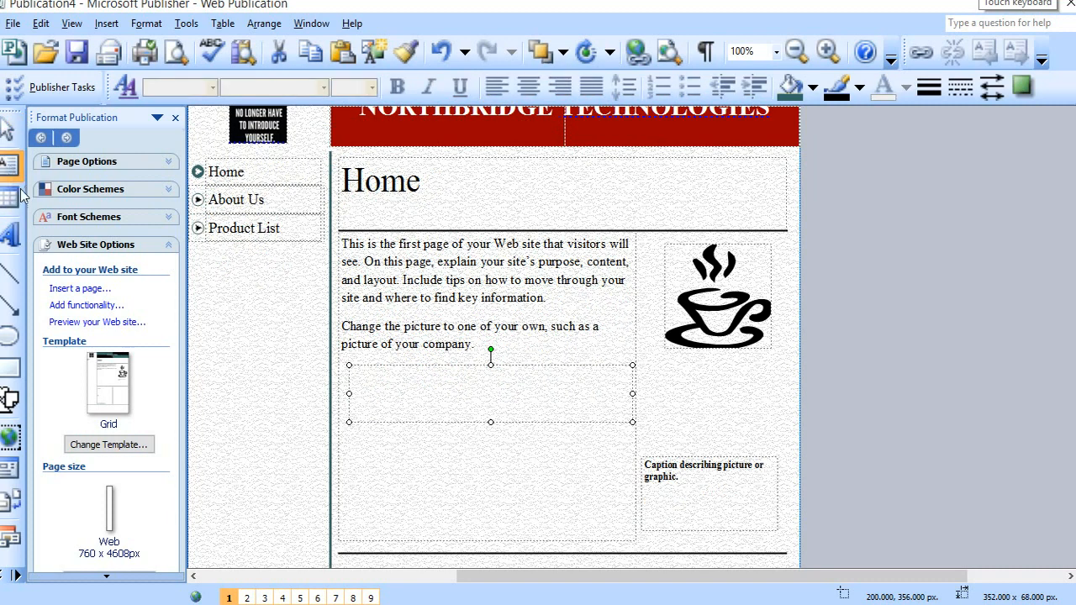
pyautogui.click(10, 174)
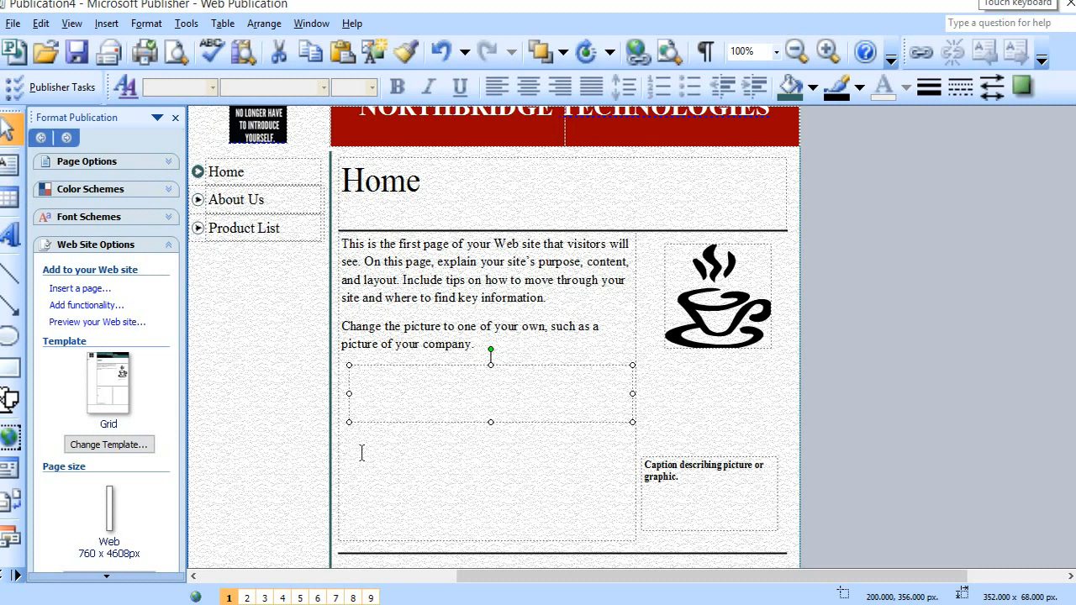
pyautogui.click(8, 167)
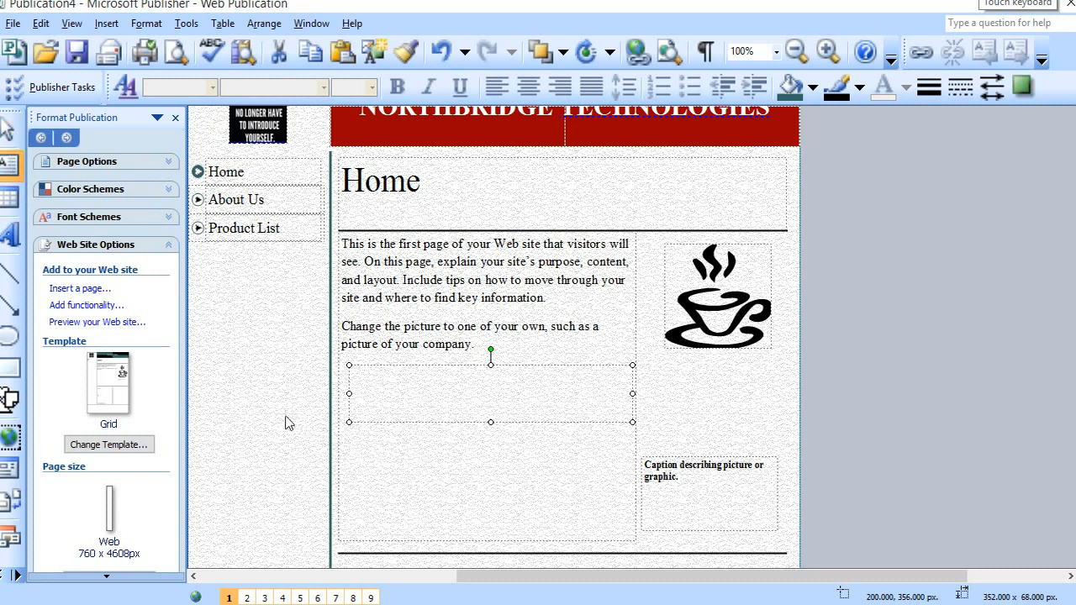
pyautogui.moveTo(345, 439); pyautogui.dragTo(629, 511)
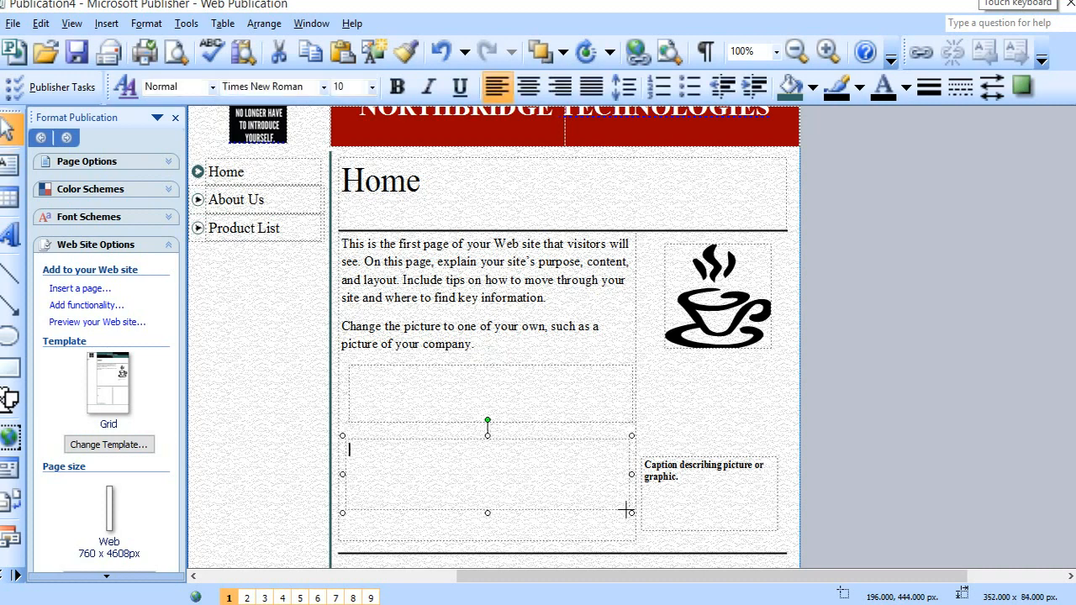
# Format the lower text box with no fill and a dark teal border in the solid 6 pt line style
pyautogui.rightClick(629, 511)
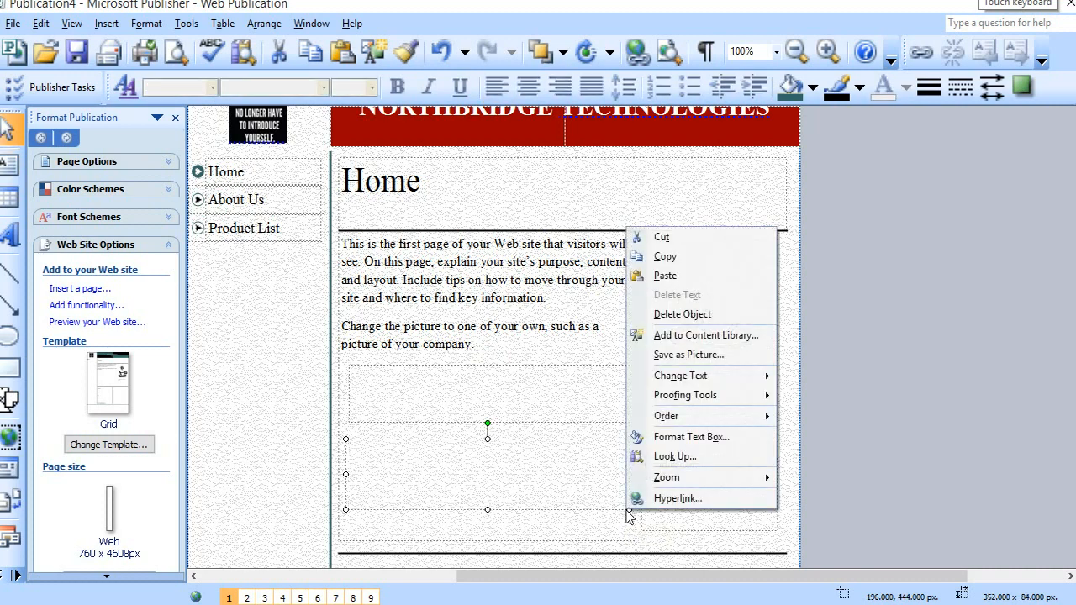
pyautogui.click(701, 437)
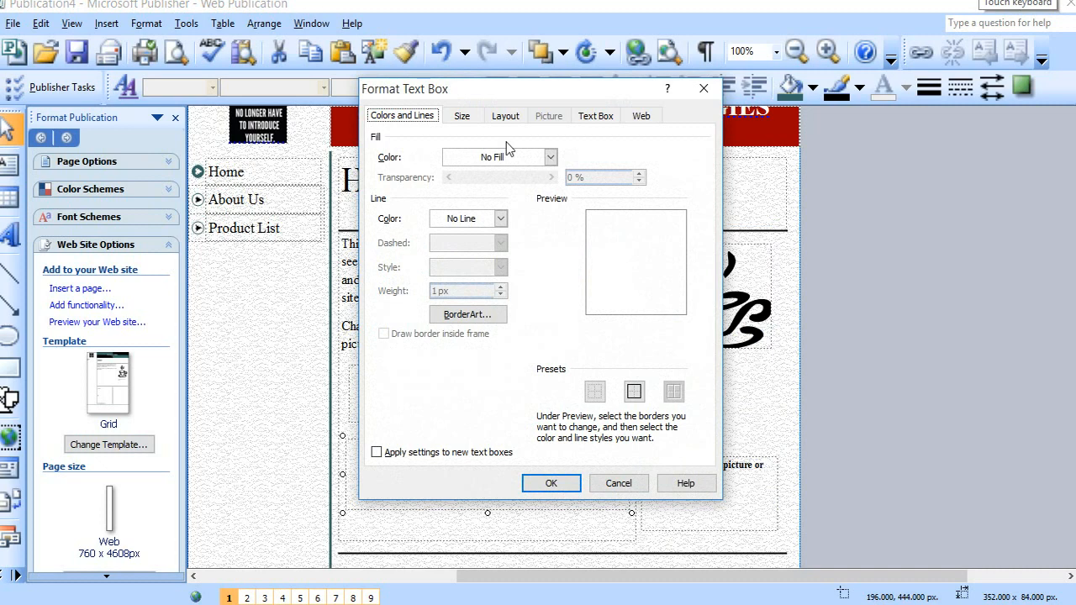
pyautogui.click(551, 160)
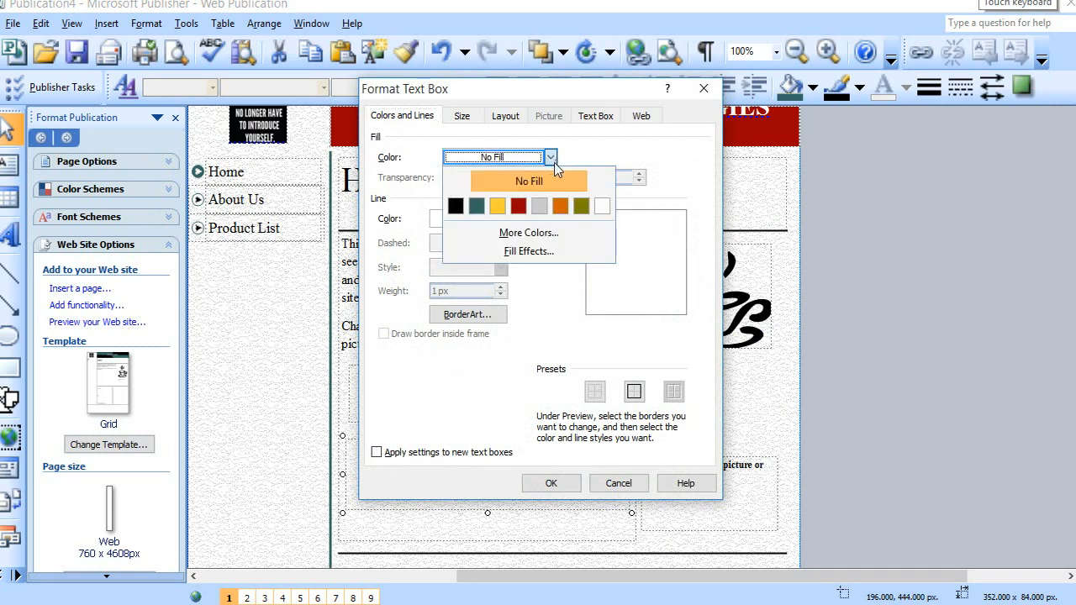
pyautogui.click(528, 181)
pyautogui.click(500, 220)
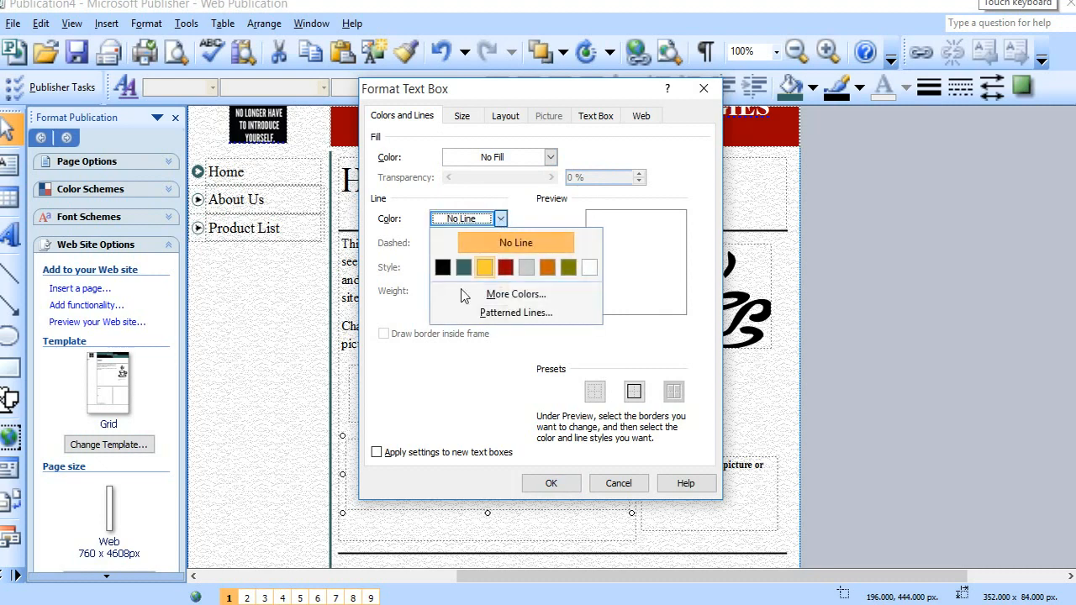
pyautogui.click(463, 267)
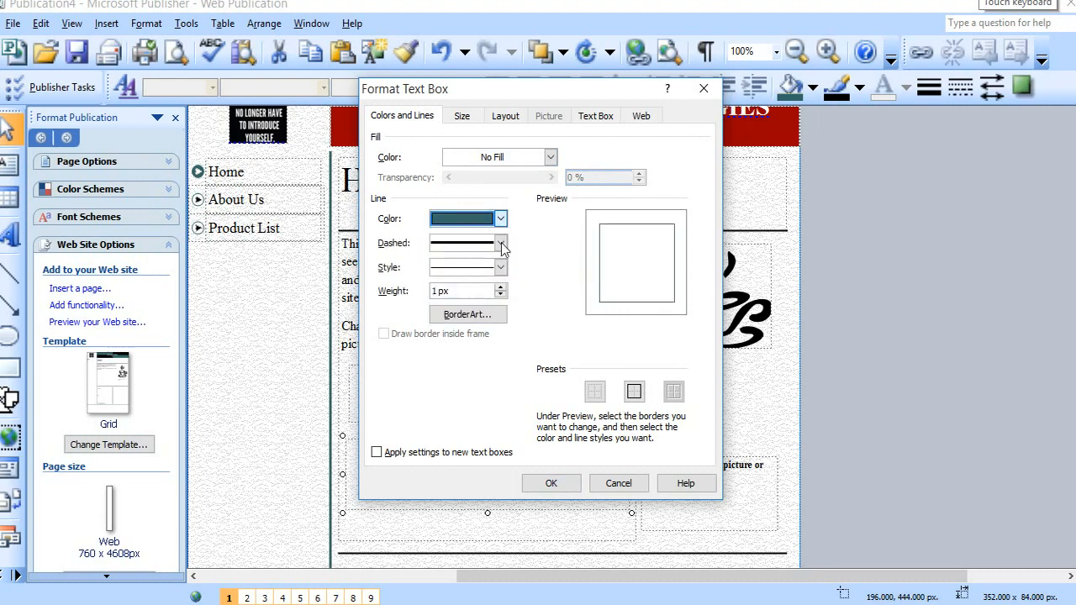
pyautogui.click(501, 268)
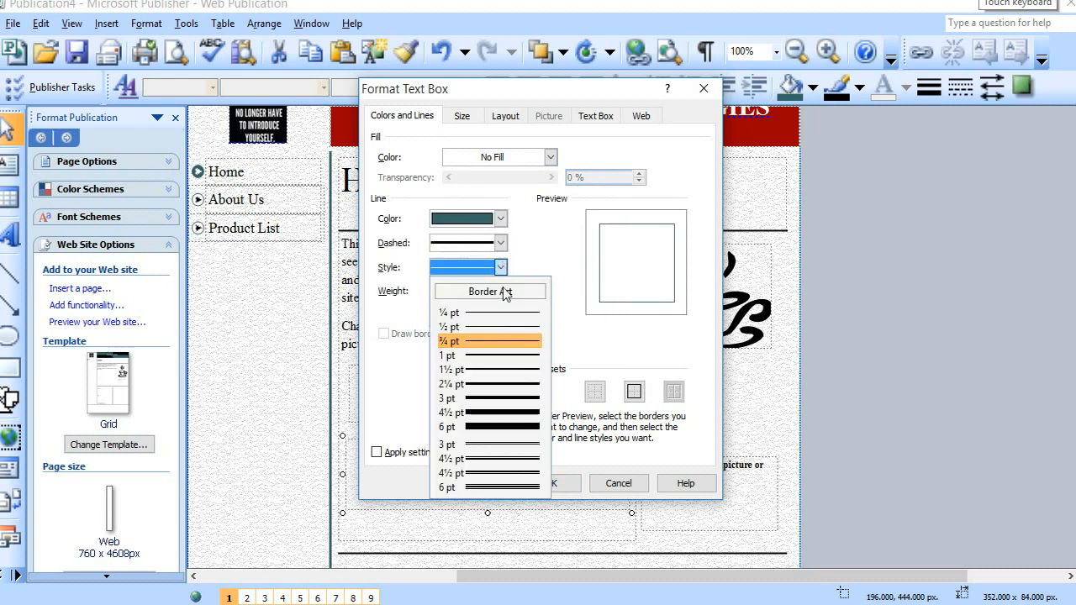
pyautogui.click(497, 427)
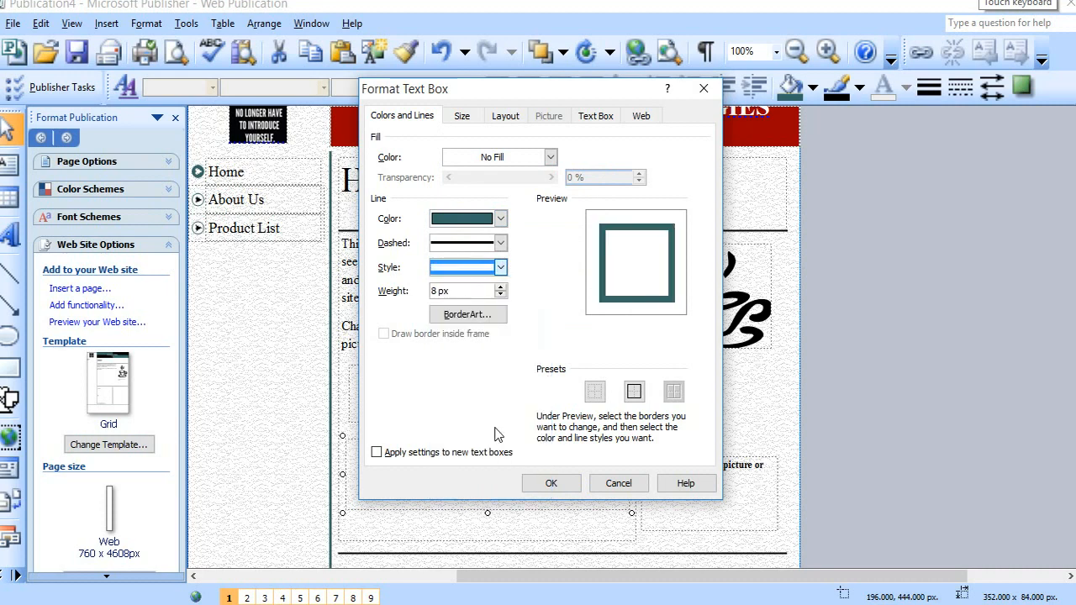
# Set the lower text box's border weight to 14 px and apply the formatting
pyautogui.click(500, 290)
pyautogui.click(501, 289)
pyautogui.click(501, 288)
pyautogui.click(501, 288)
pyautogui.click(501, 288)
pyautogui.click(500, 288)
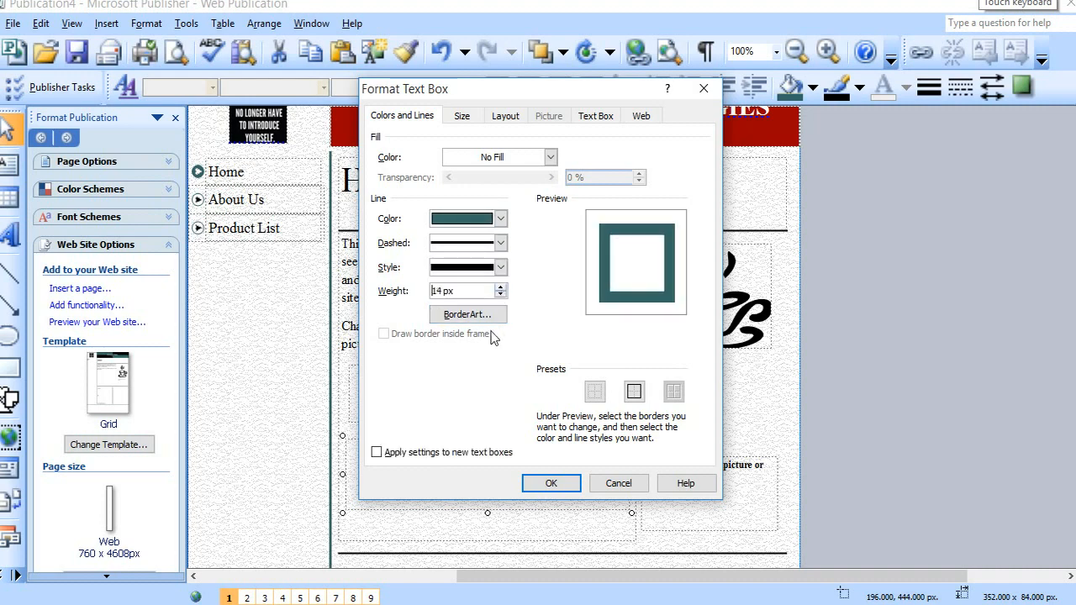
pyautogui.click(552, 484)
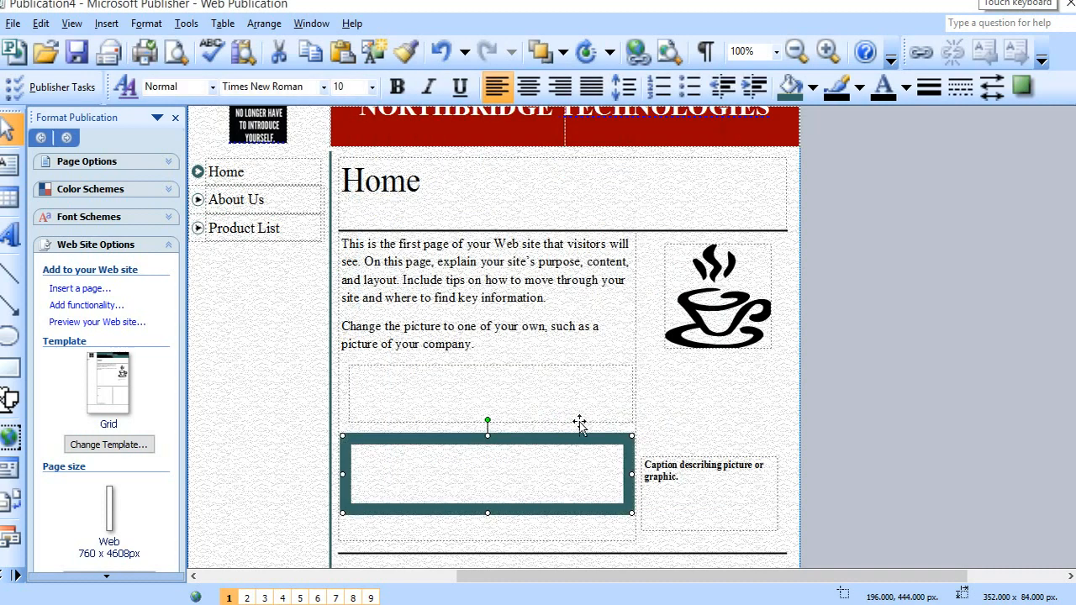
# Open the text box formatting settings for the upper empty text box
pyautogui.click(579, 423)
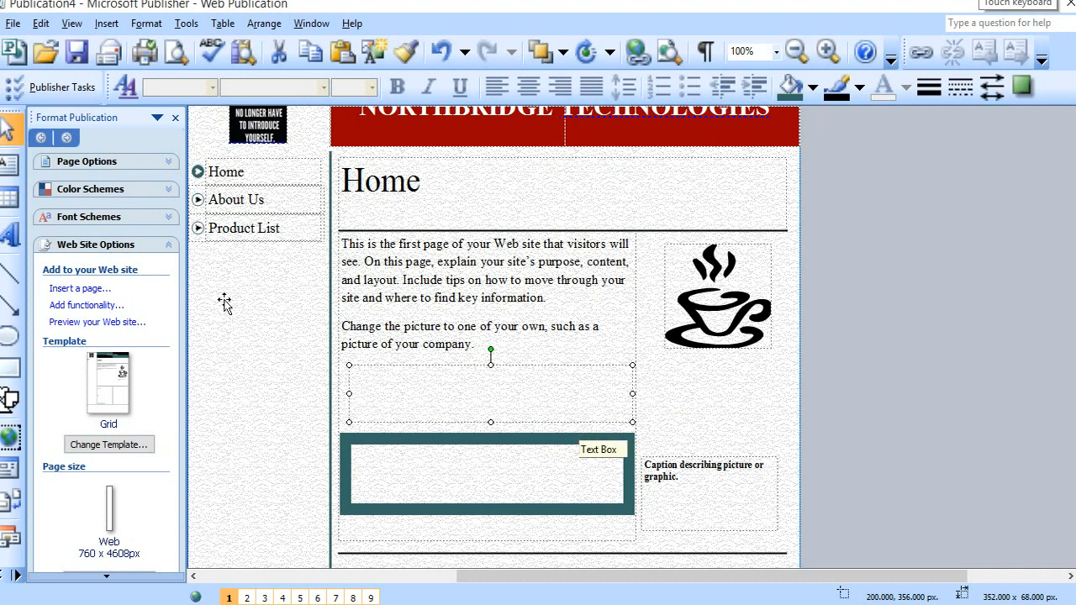
pyautogui.rightClick(521, 425)
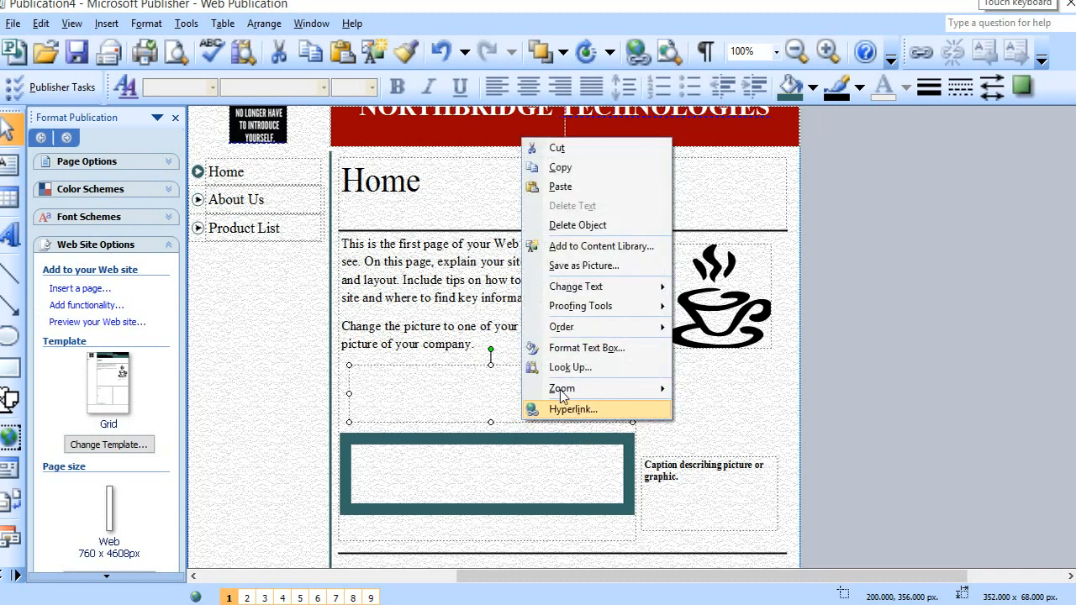
pyautogui.click(573, 351)
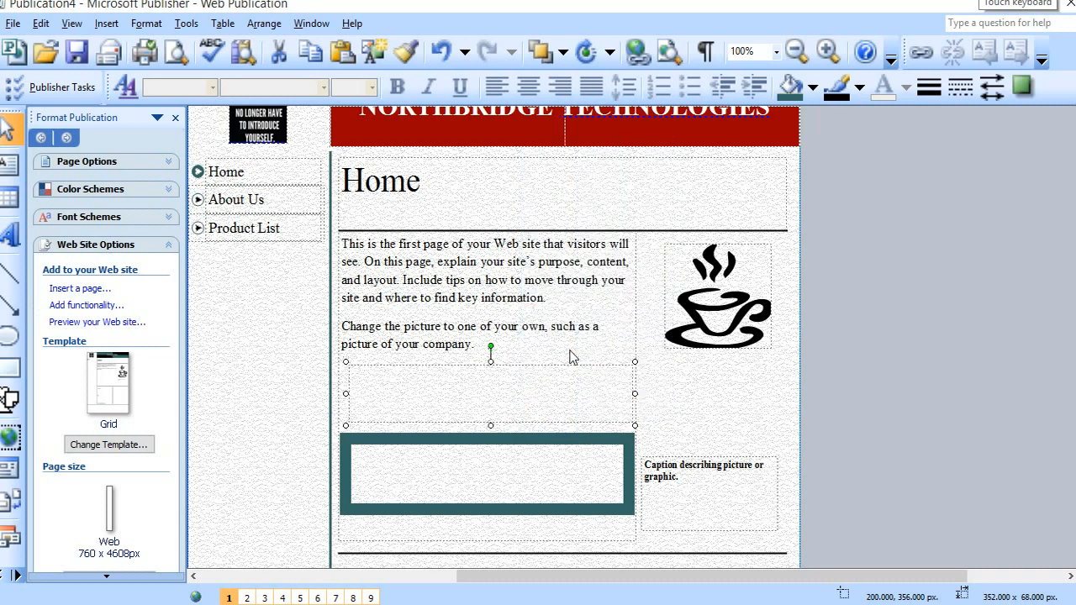